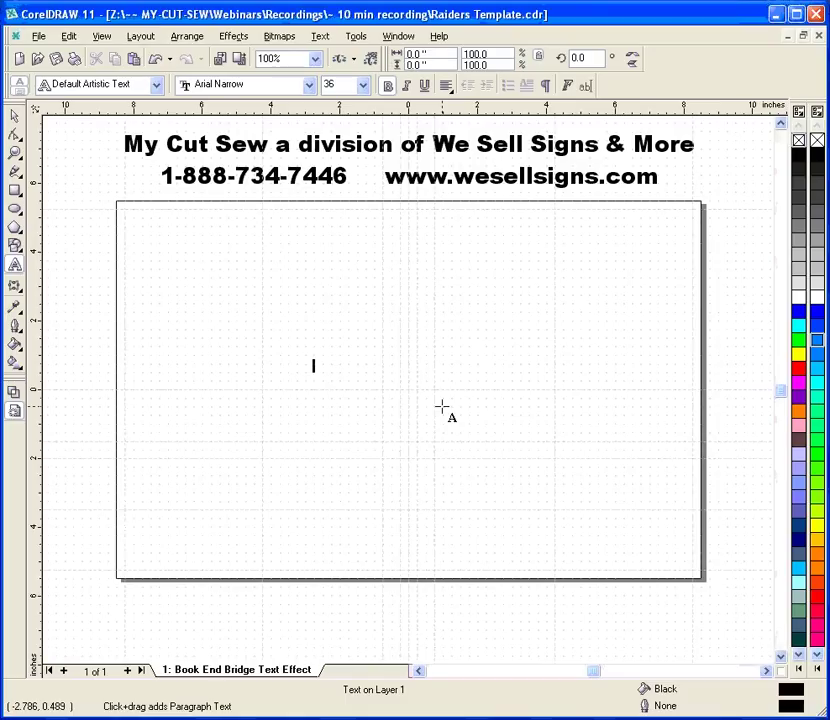
# Type RAIDERS as artistic text on the page and select it.
pyautogui.write('RA')
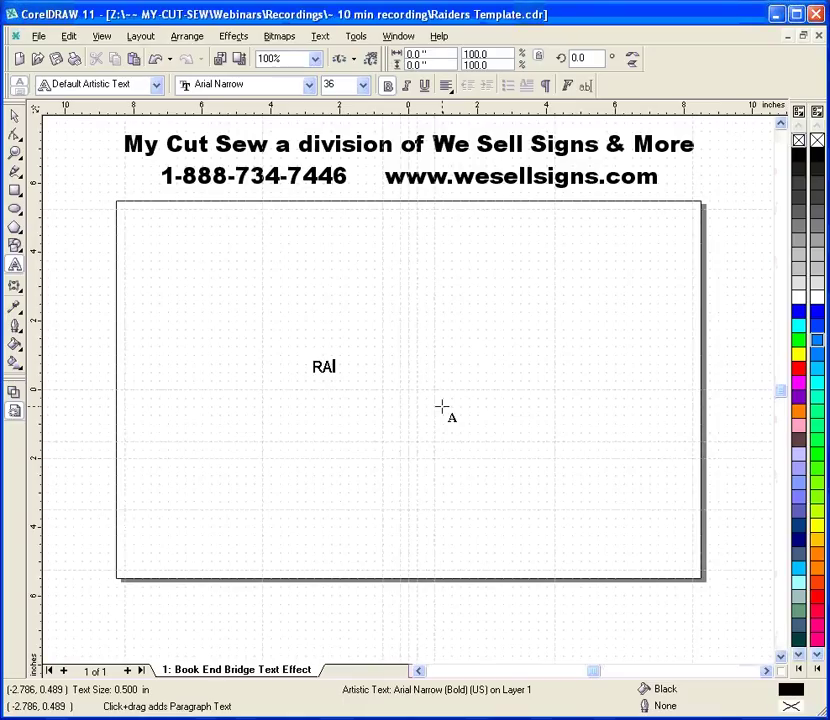
pyautogui.write('IDERS')
pyautogui.click(14, 115)
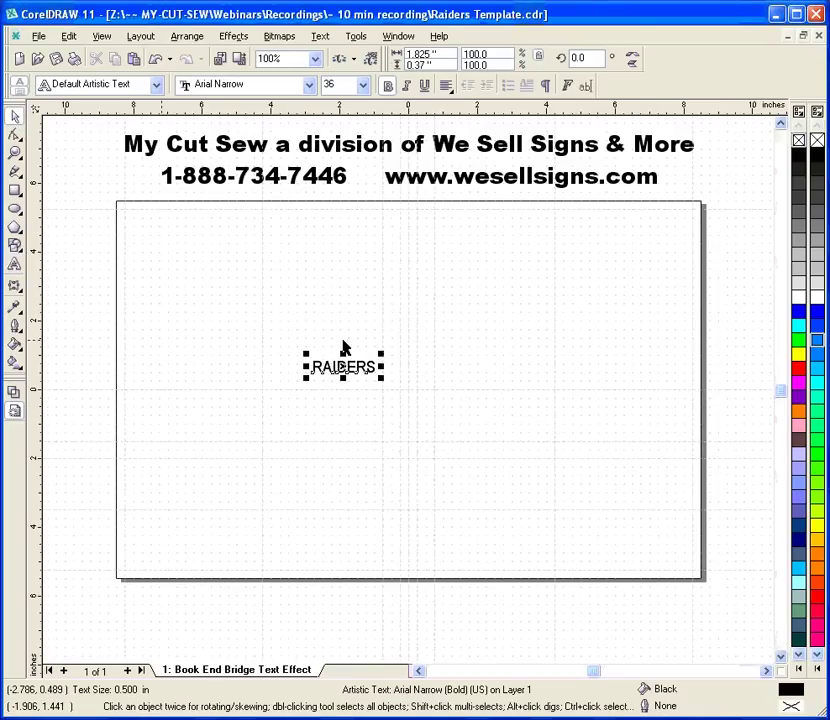
# Set RAIDERS in the IndianaSolid font and resize it to 14.0 by 3.5 inches.
pyautogui.click(310, 87)
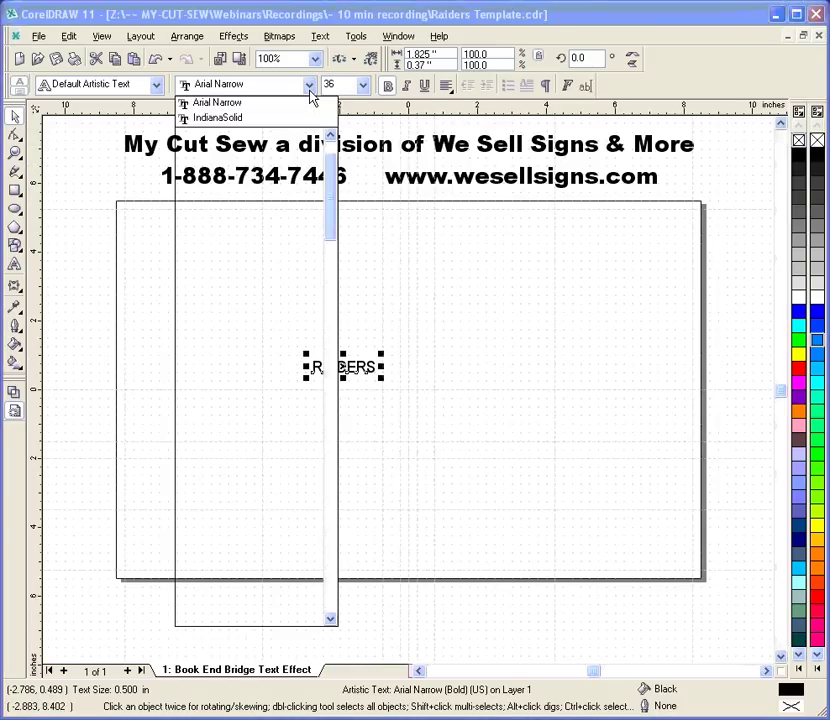
pyautogui.click(259, 119)
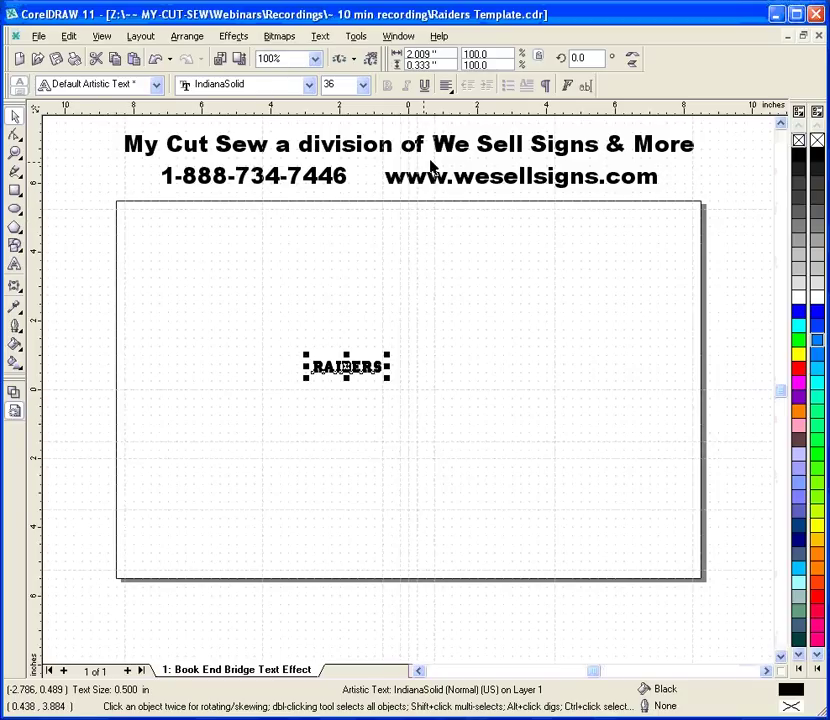
pyautogui.doubleClick(446, 55)
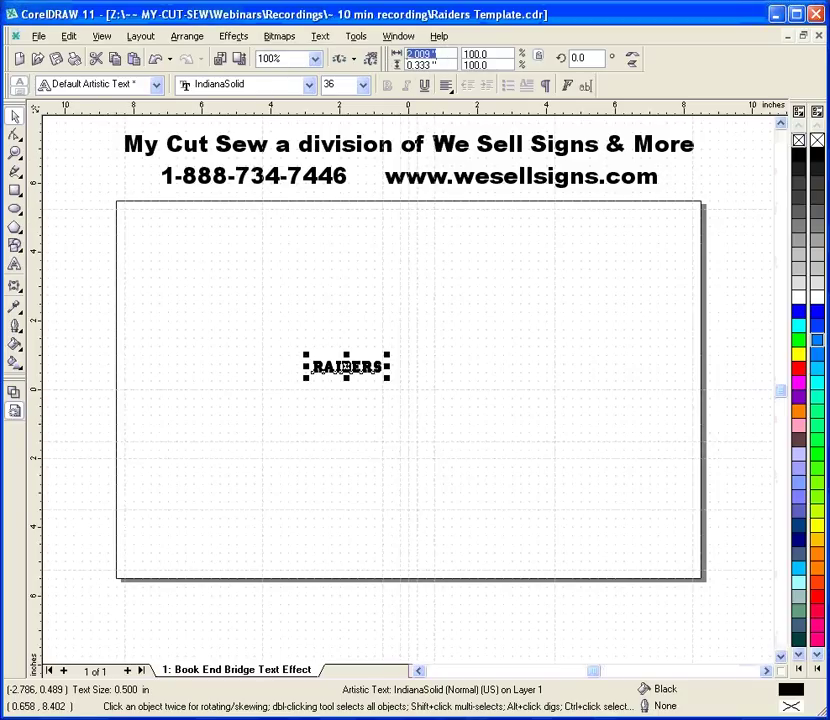
pyautogui.write('14')
pyautogui.press('Tab')
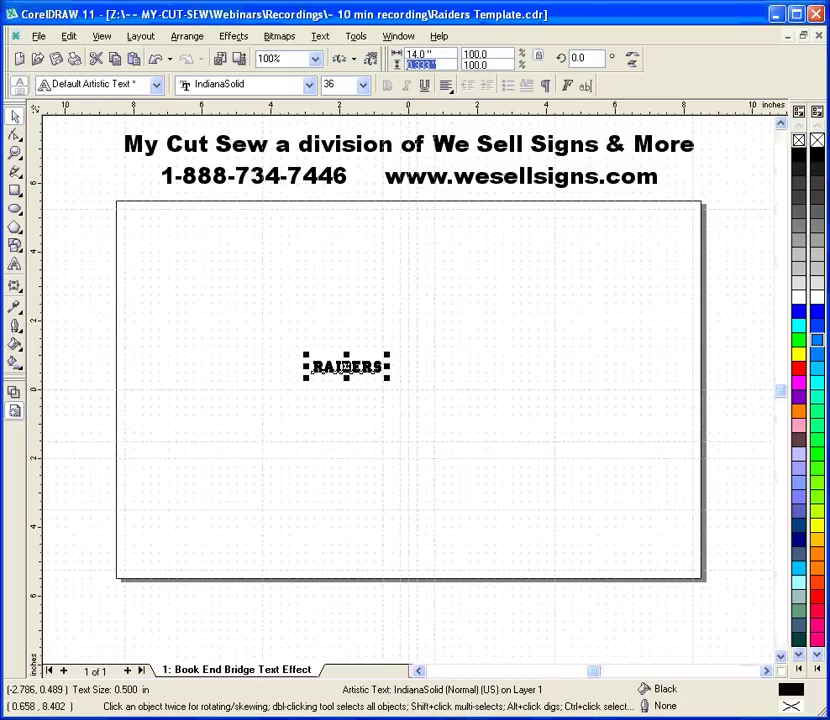
pyautogui.write('3.5')
pyautogui.press('Return')
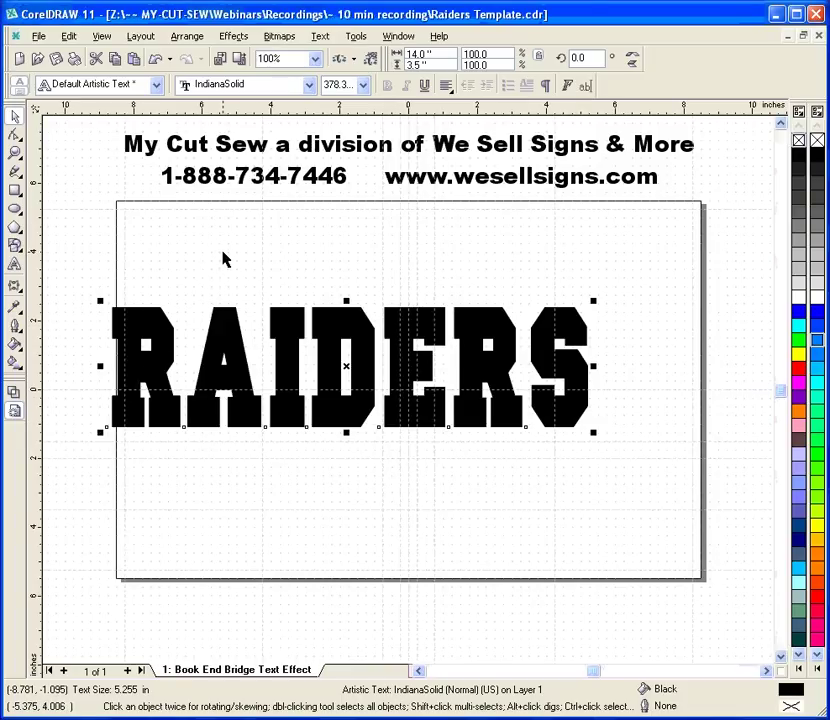
# Center RAIDERS on the page with Align and Distribute's Center to Page, then reselect it.
pyautogui.click(188, 38)
pyautogui.moveTo(250, 88)
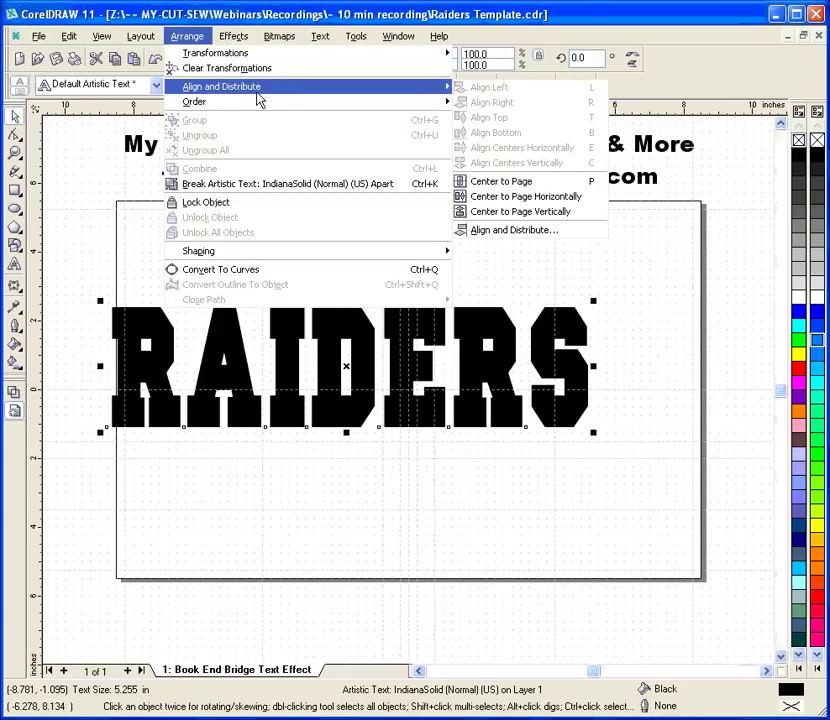
pyautogui.click(512, 182)
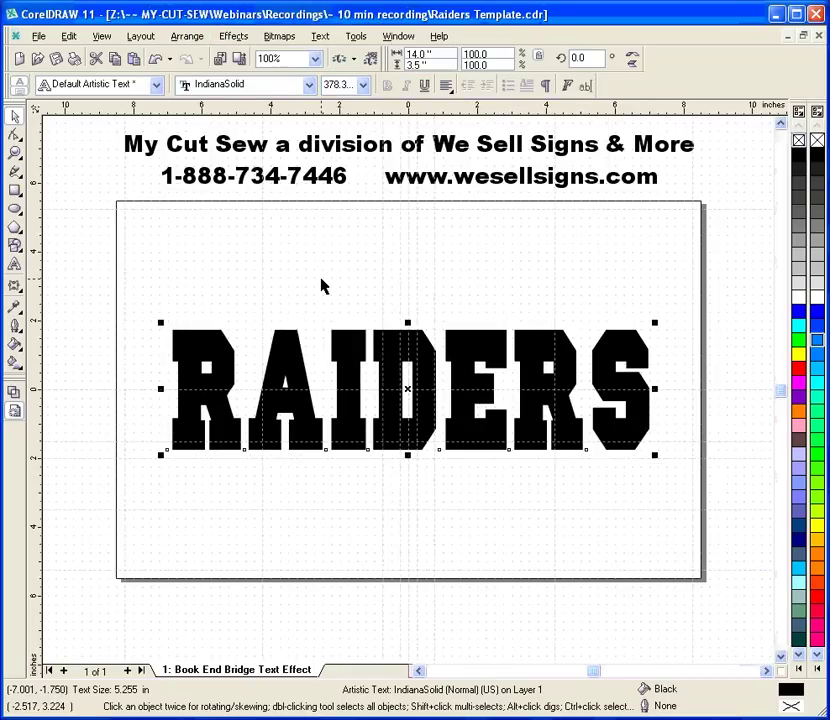
pyautogui.click(333, 311)
pyautogui.click(340, 345)
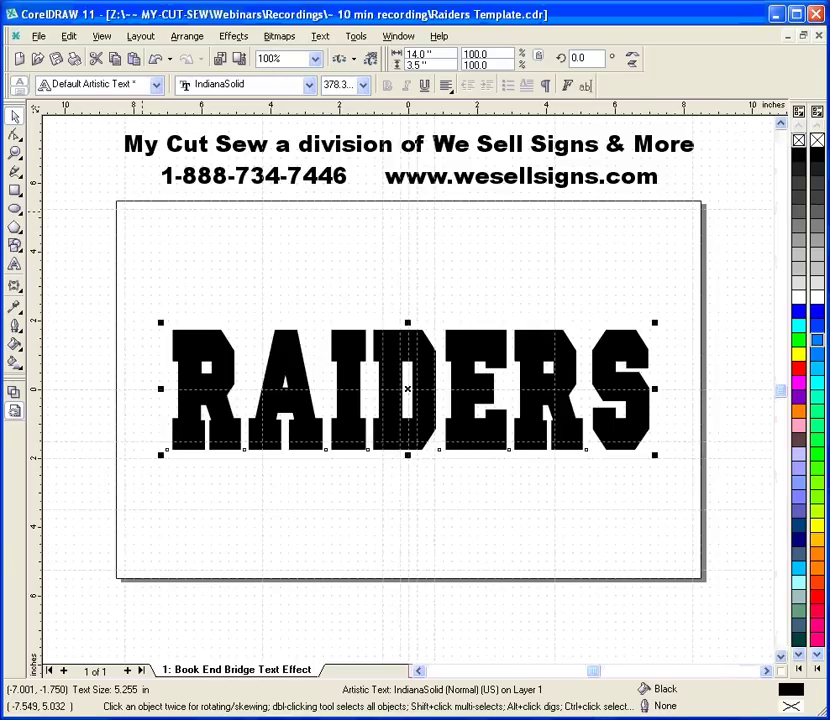
# Paste a duplicate of RAIDERS on top, fill it blue, and take the Interactive Envelope tool.
pyautogui.click(71, 37)
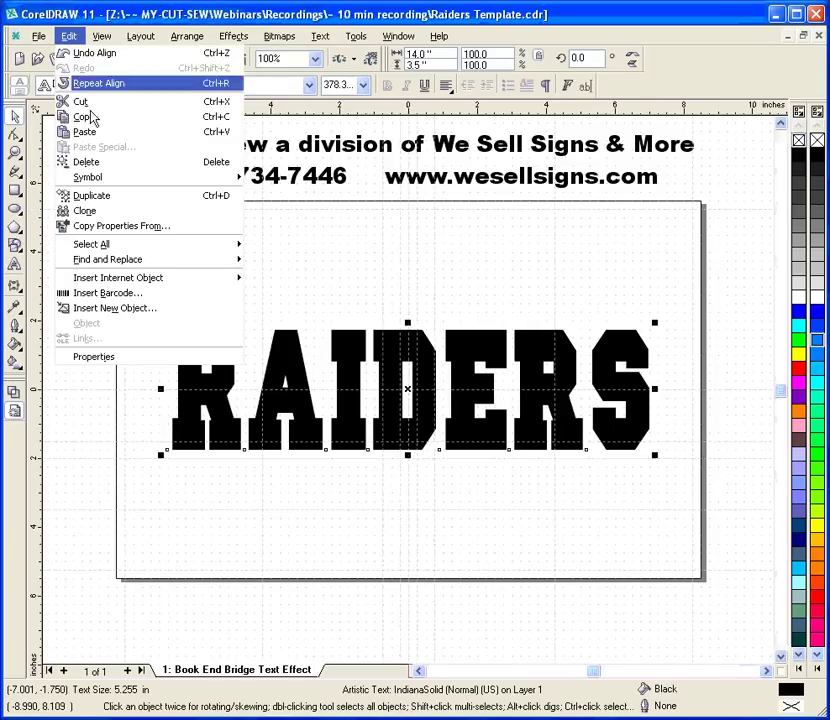
pyautogui.click(88, 118)
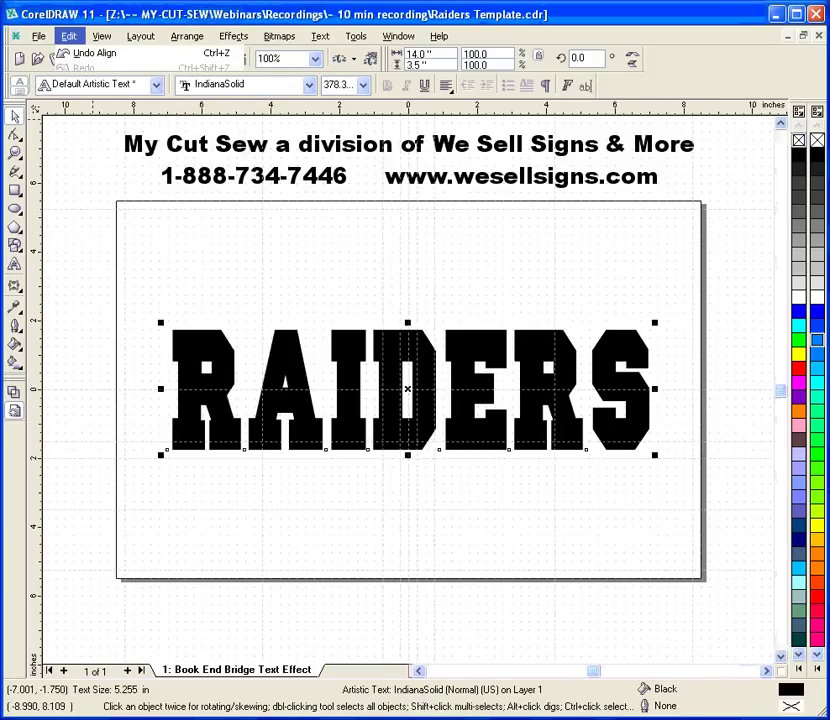
pyautogui.click(66, 37)
pyautogui.click(86, 132)
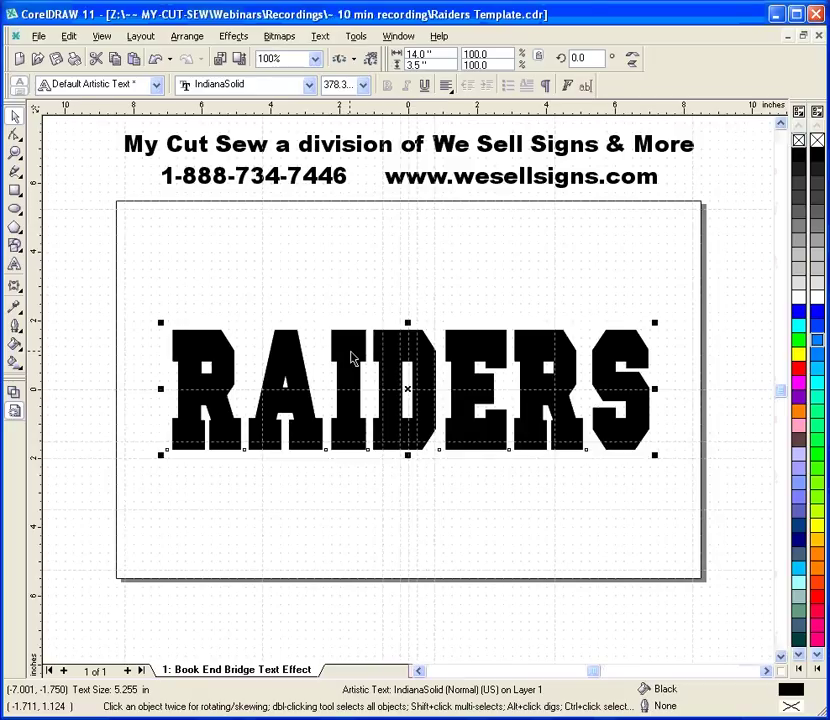
pyautogui.click(818, 345)
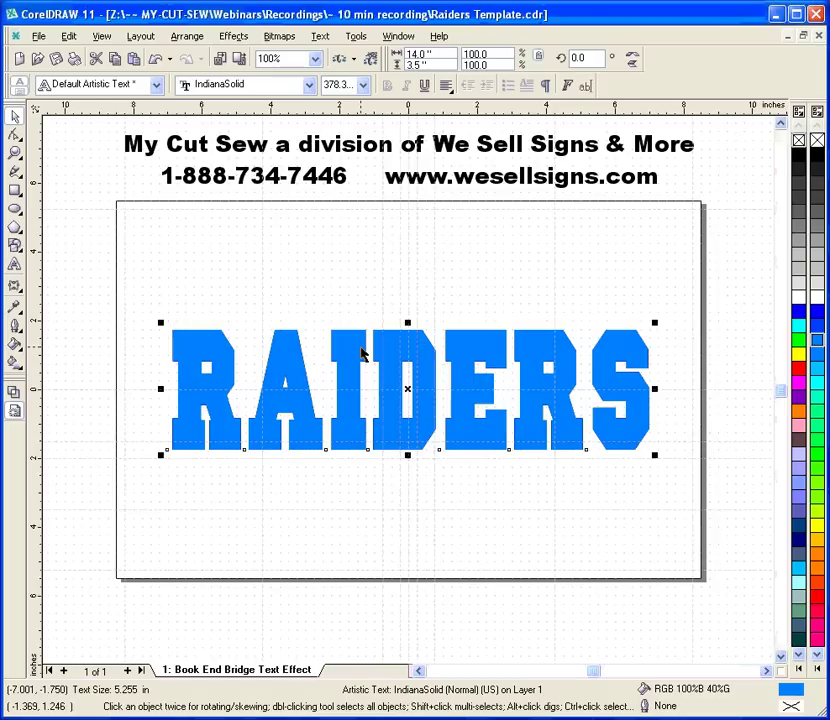
pyautogui.click(18, 290)
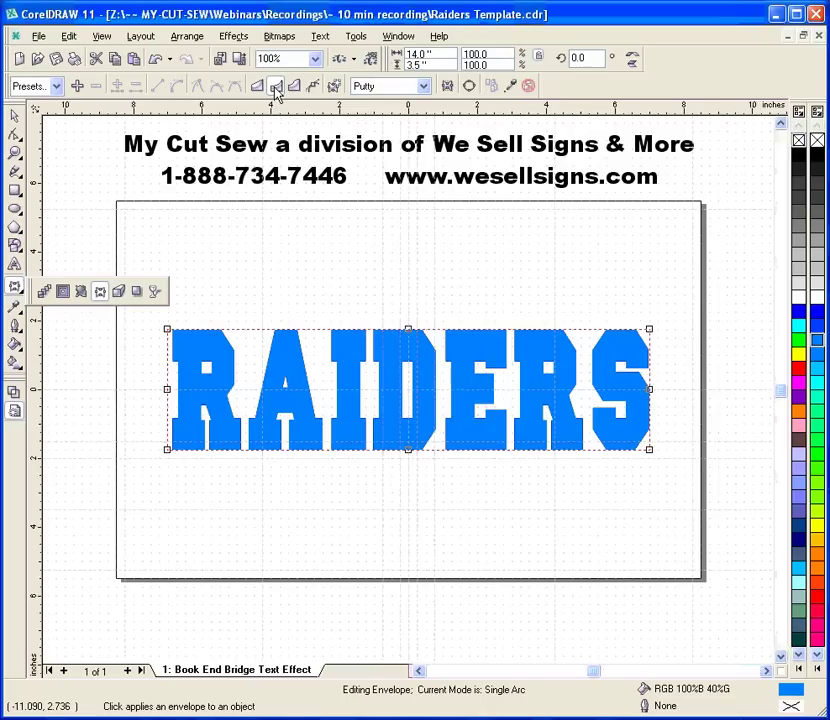
# Drag the blue copy's bottom-middle envelope node upward into a single arc.
pyautogui.click(408, 450)
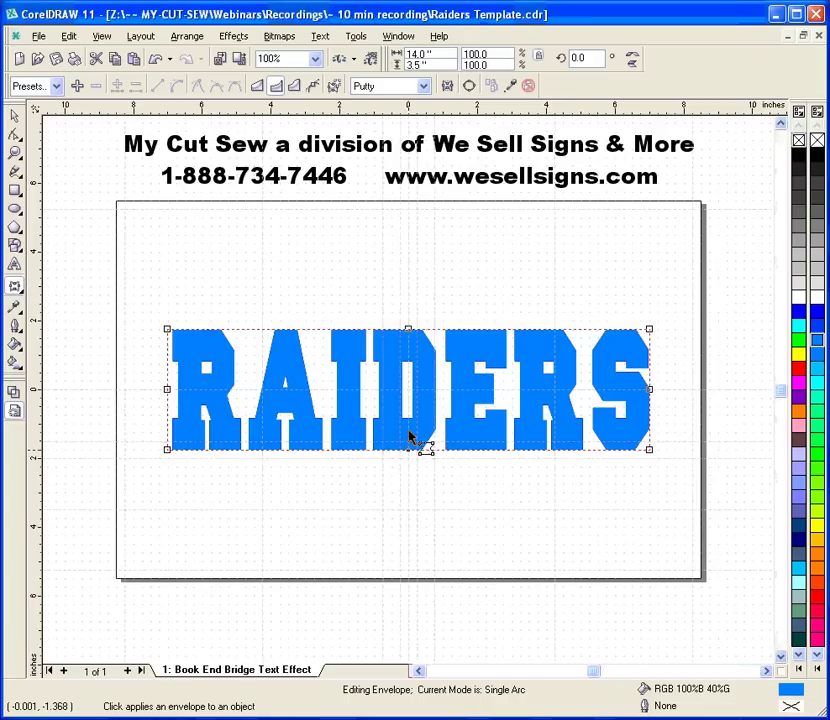
pyautogui.moveTo(408, 451); pyautogui.dragTo(408, 385)
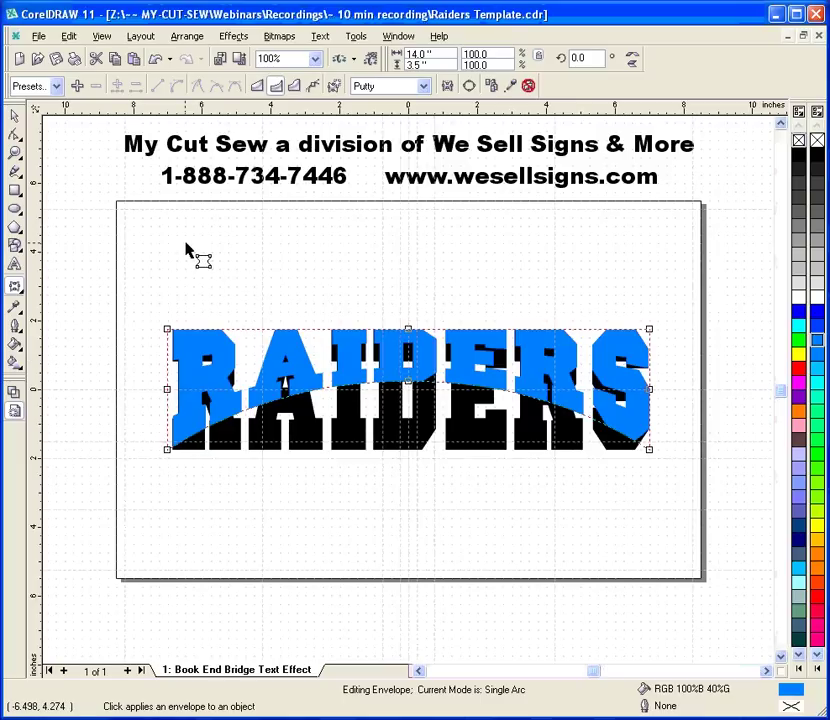
pyautogui.click(180, 37)
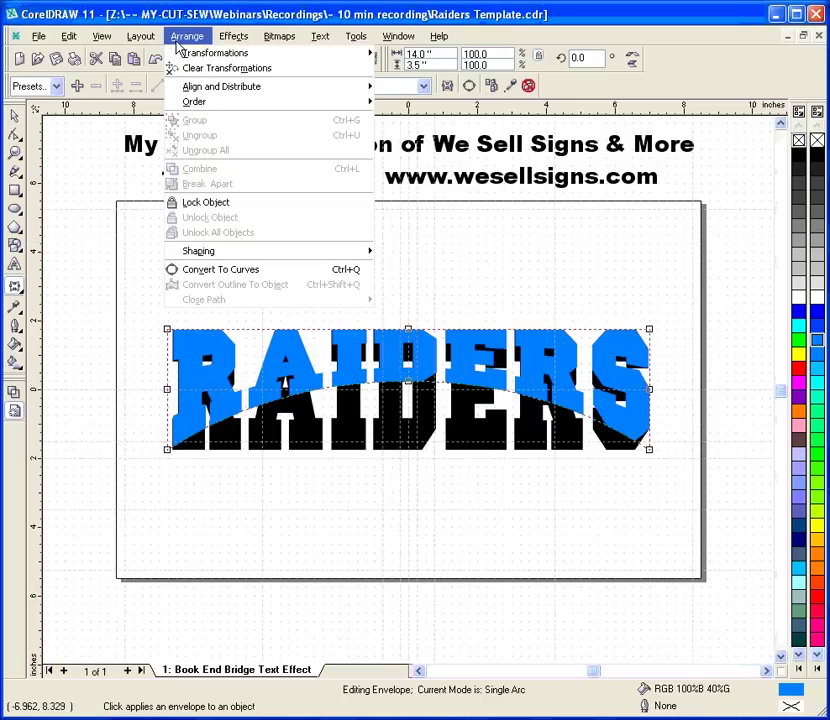
# Convert the arched blue copy to curves and delete the nodes of its R and S.
pyautogui.click(237, 279)
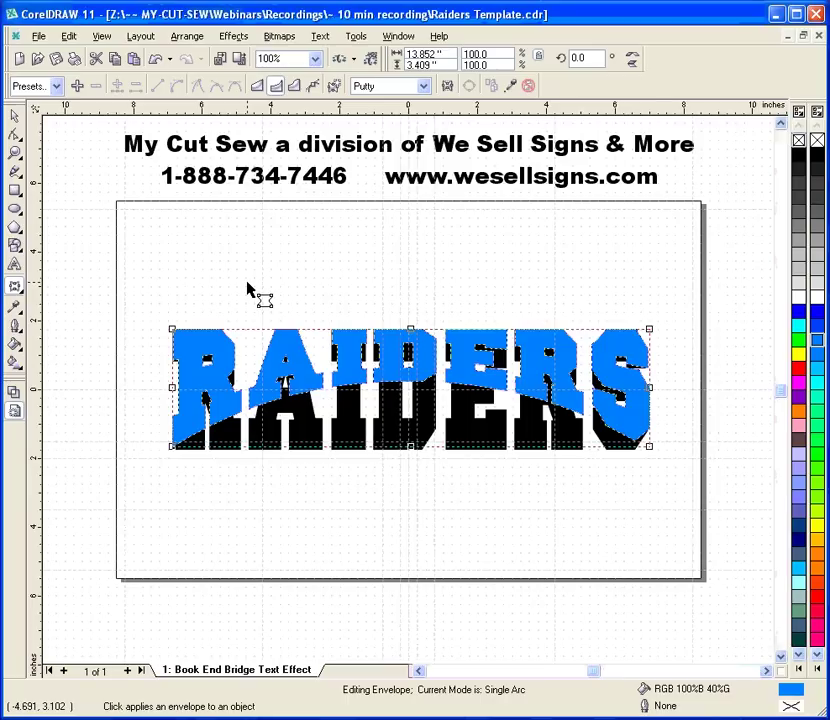
pyautogui.click(15, 136)
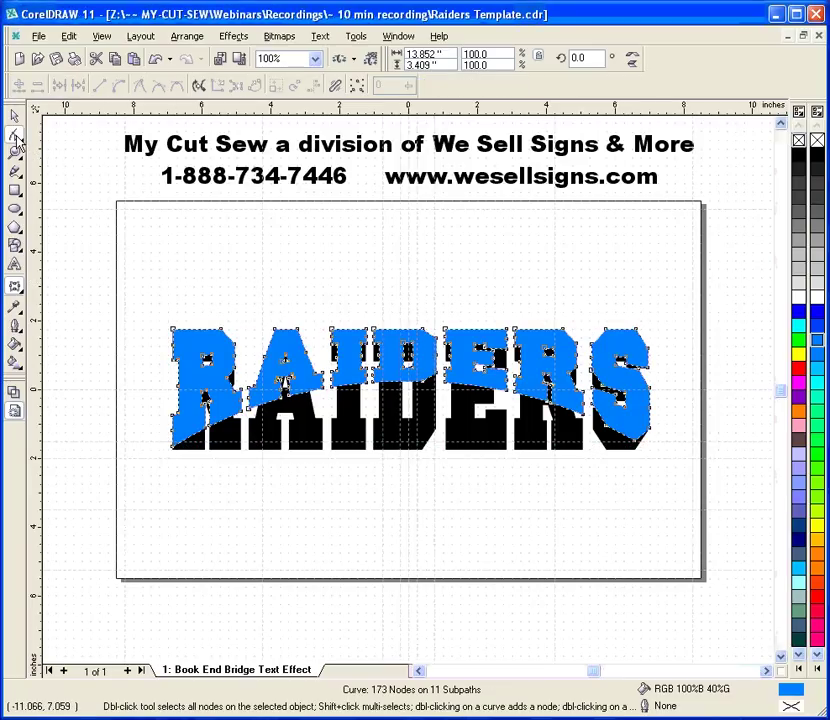
pyautogui.moveTo(155, 309); pyautogui.dragTo(243, 458)
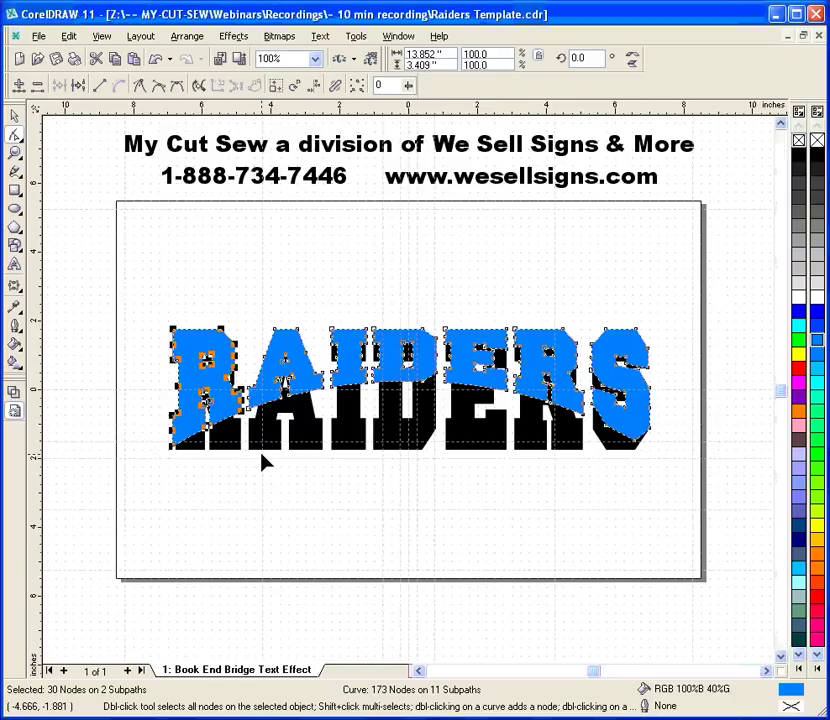
pyautogui.press('Delete')
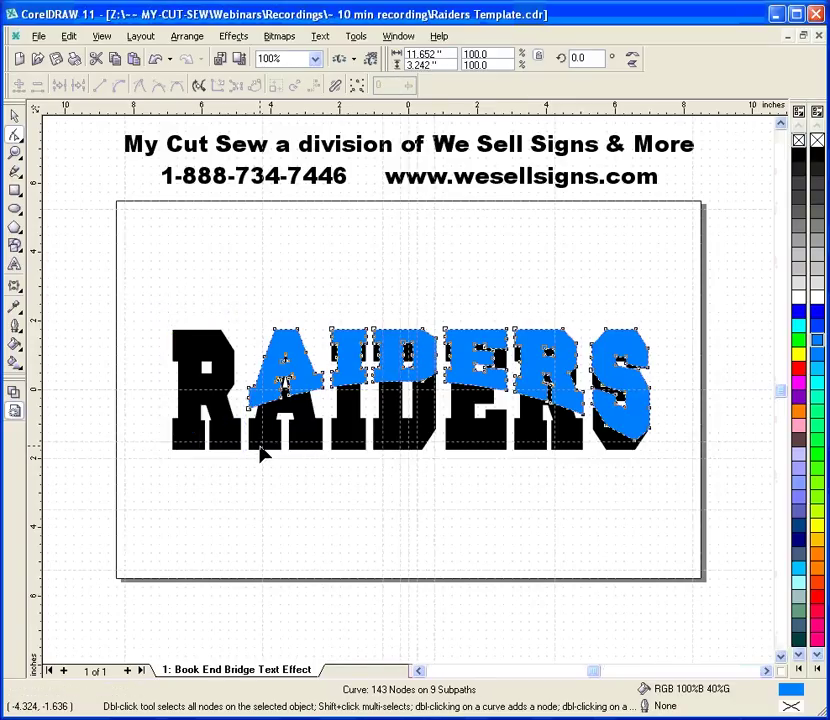
pyautogui.moveTo(591, 309); pyautogui.dragTo(684, 480)
pyautogui.press('Delete')
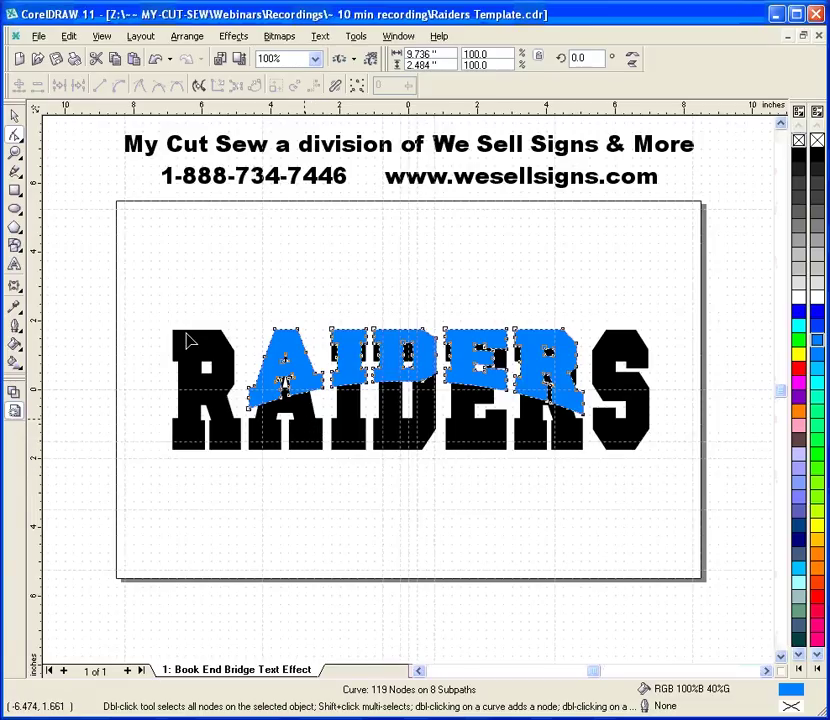
pyautogui.click(14, 115)
# Convert the black RAIDERS to curves and marquee-select the nodes of its middle letters.
pyautogui.click(165, 265)
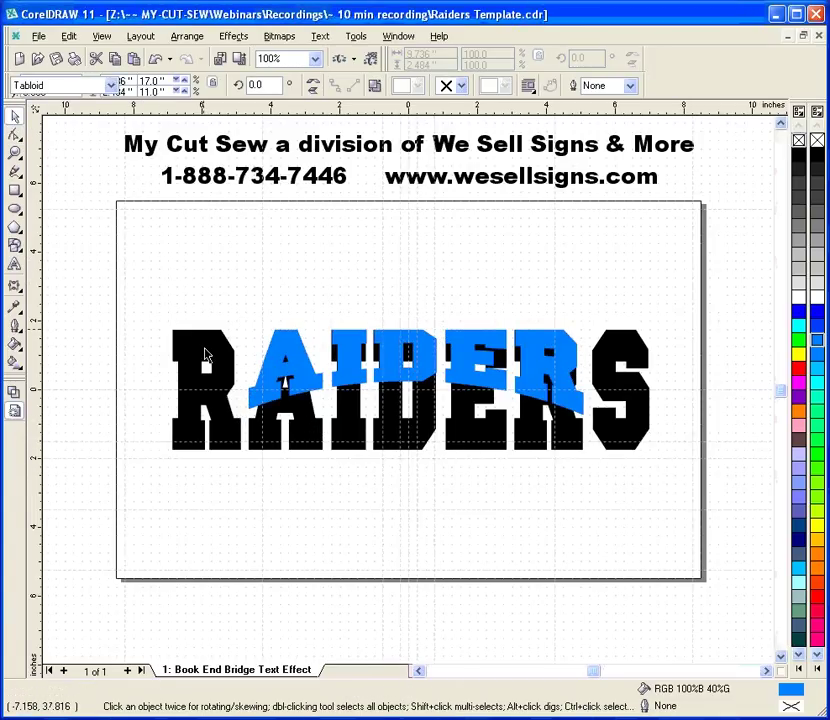
pyautogui.click(205, 355)
pyautogui.click(186, 37)
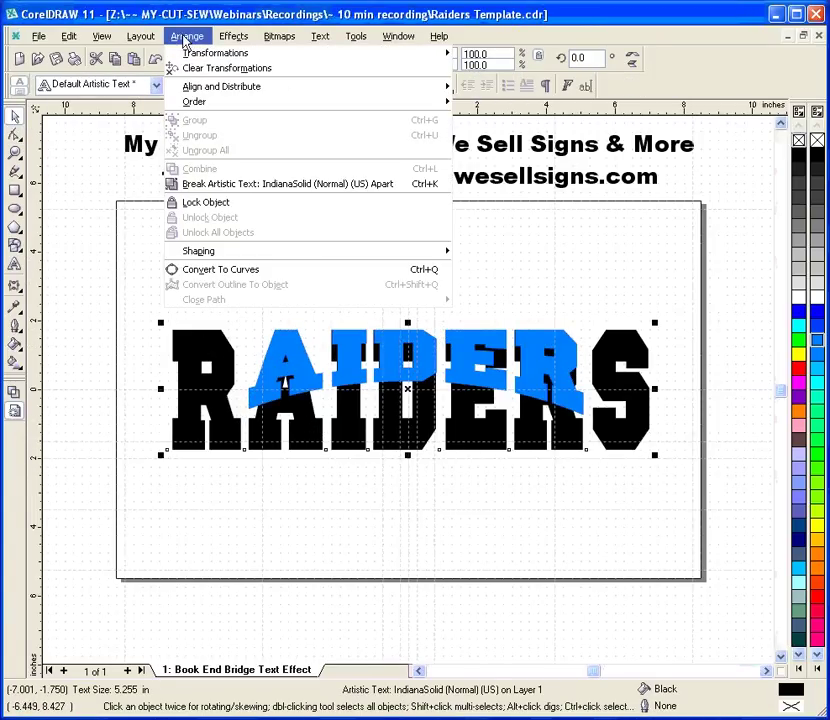
pyautogui.click(240, 271)
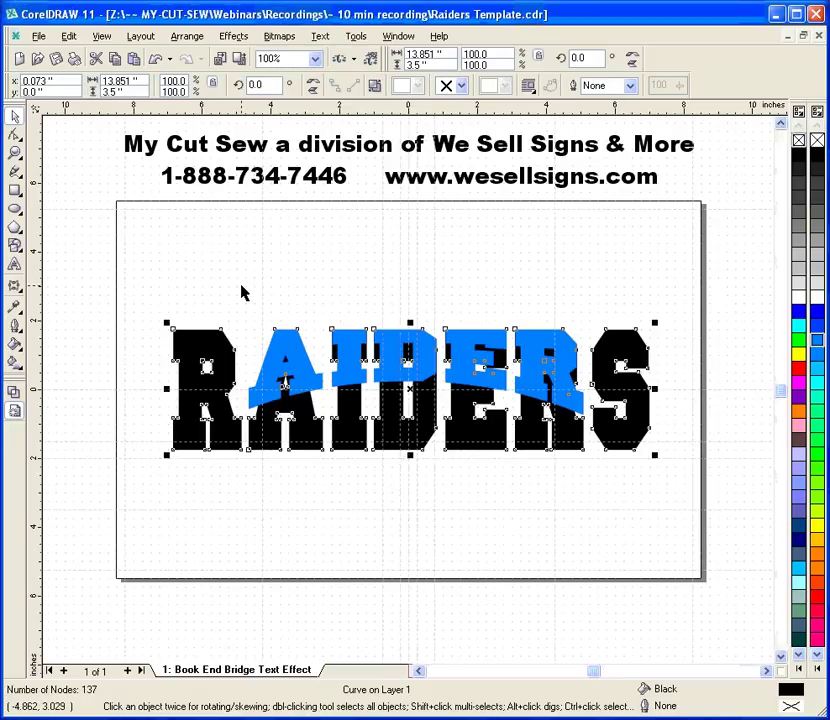
pyautogui.click(14, 133)
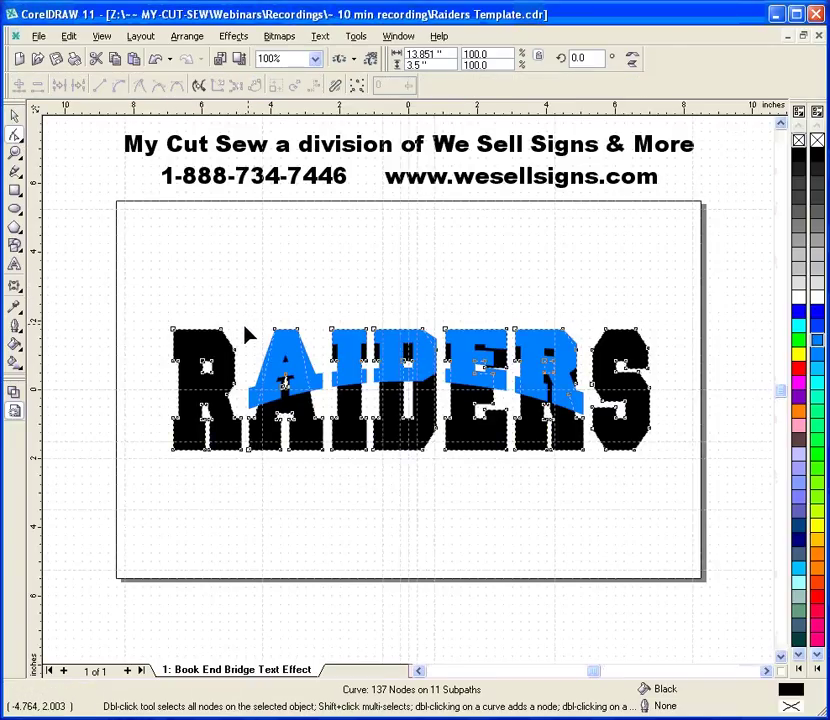
pyautogui.moveTo(245, 320); pyautogui.dragTo(594, 483)
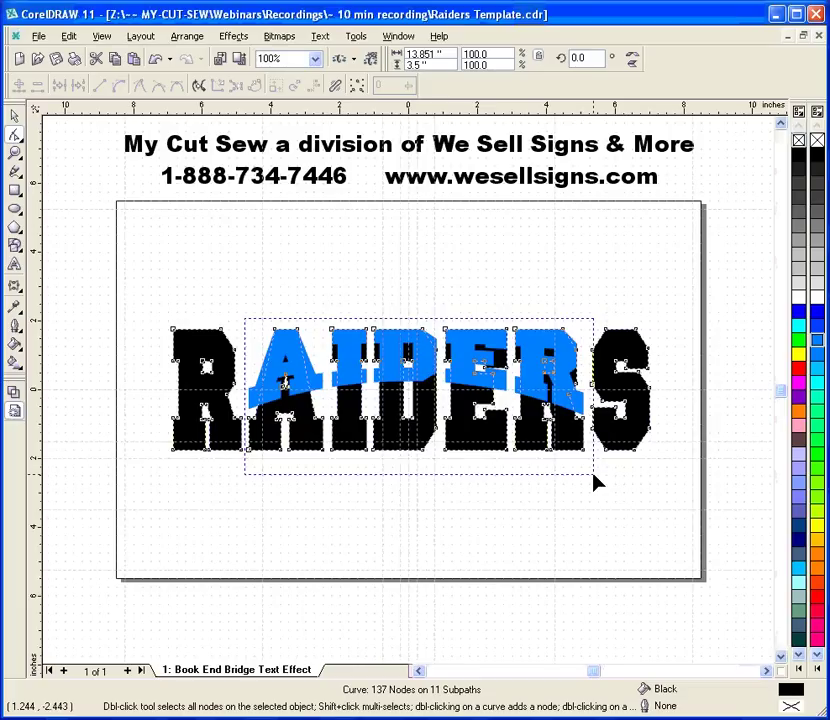
# Delete the black middle letters, then select the blue AIDER together with the black R and S.
pyautogui.press('space')
pyautogui.click(552, 446)
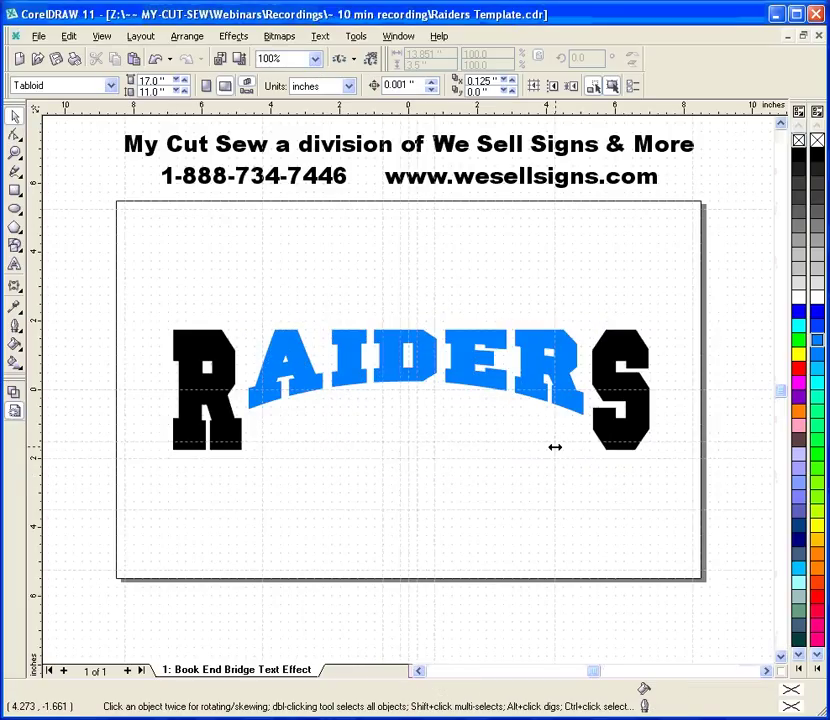
pyautogui.click(350, 362)
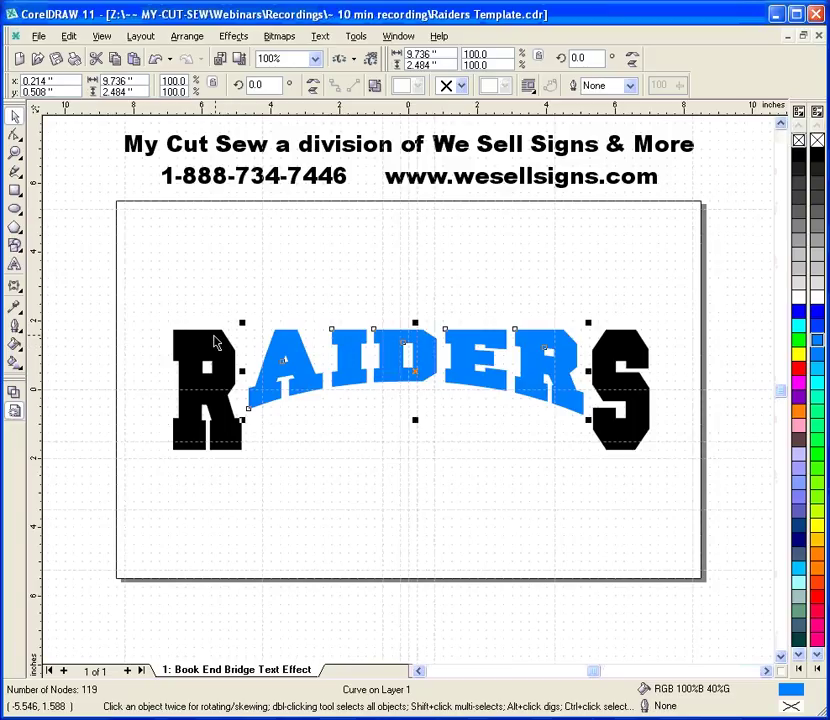
pyautogui.keyDown('shift'); pyautogui.click(215, 343); pyautogui.keyUp('shift')
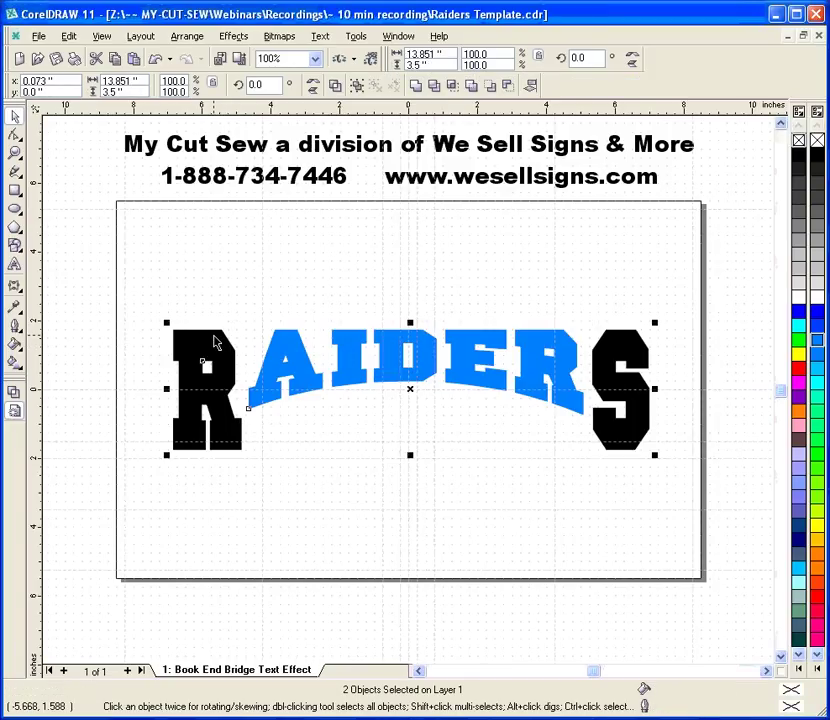
# Combine the selected pieces into one RAIDERS curve and reselect it.
pyautogui.click(191, 37)
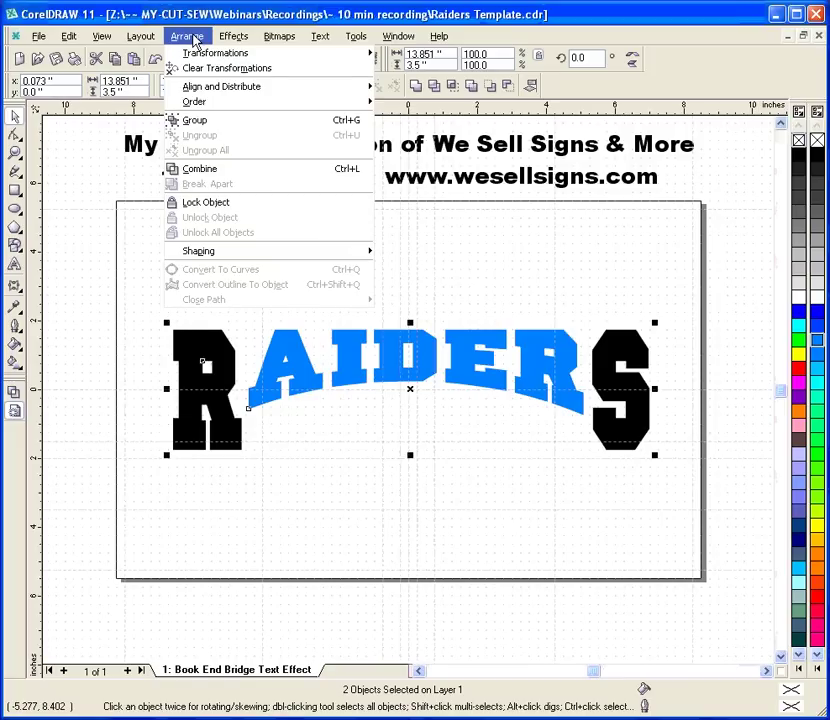
pyautogui.click(207, 168)
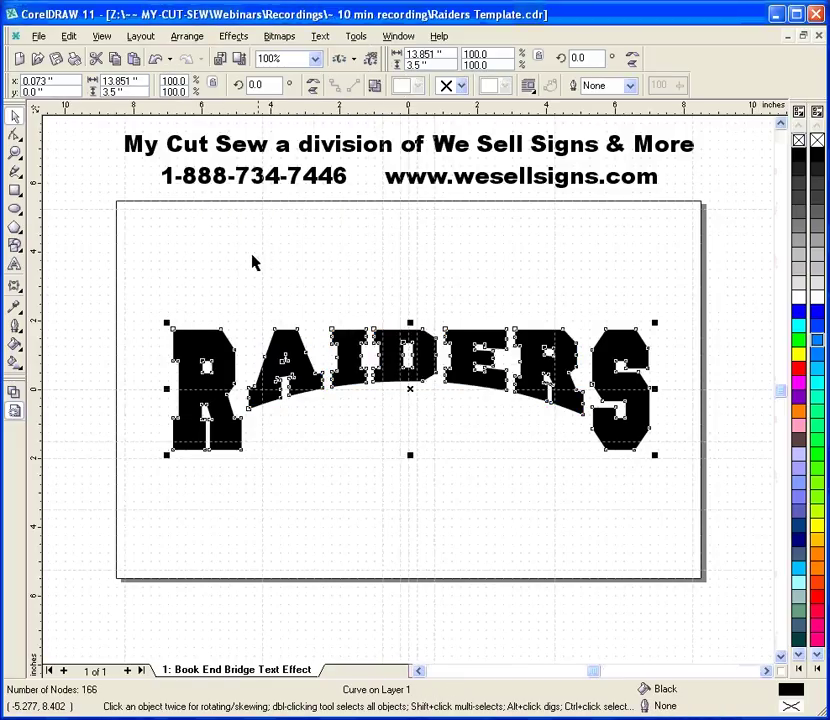
pyautogui.click(215, 263)
pyautogui.click(200, 337)
pyautogui.click(207, 258)
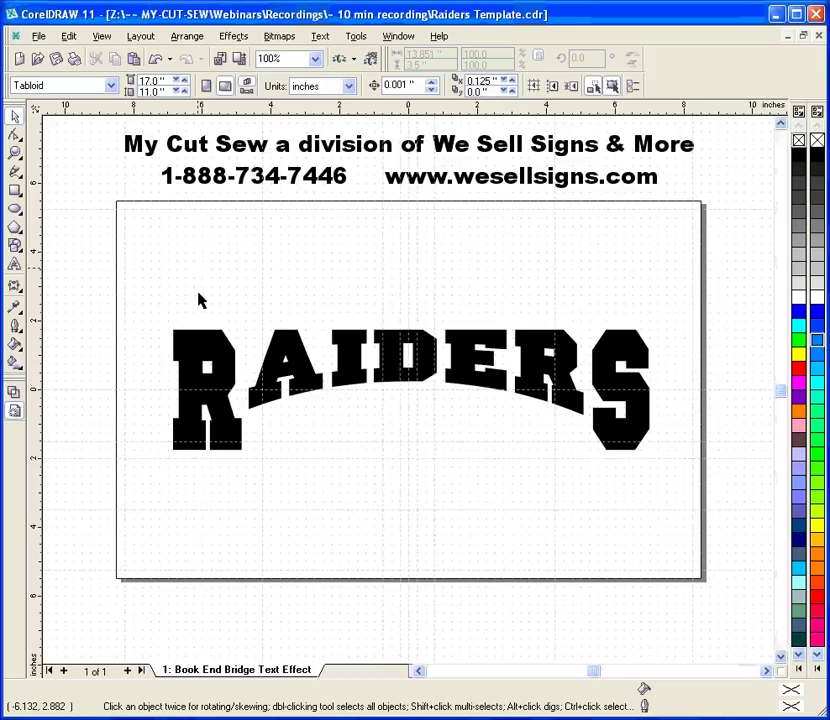
pyautogui.click(181, 348)
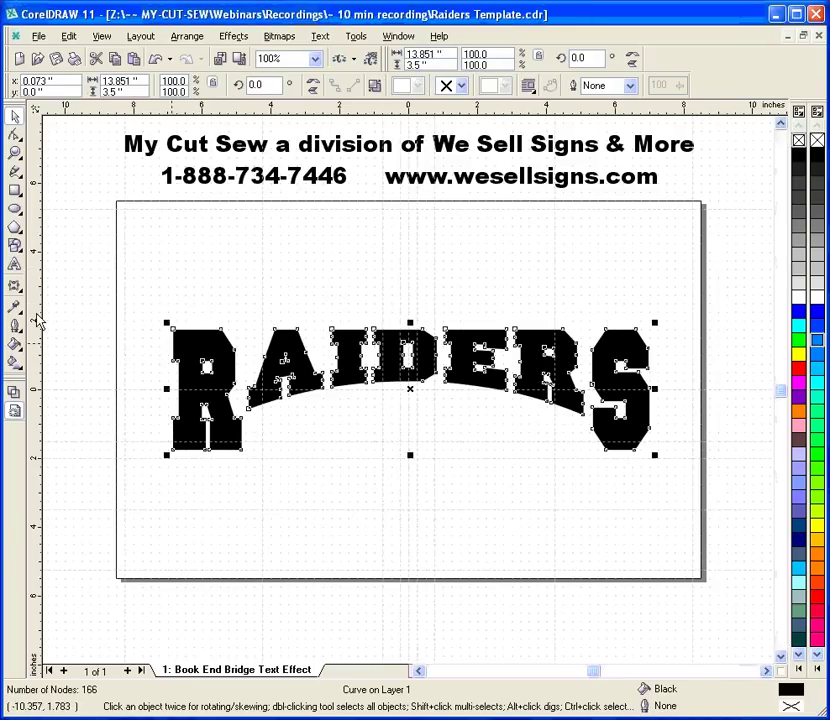
pyautogui.click(17, 289)
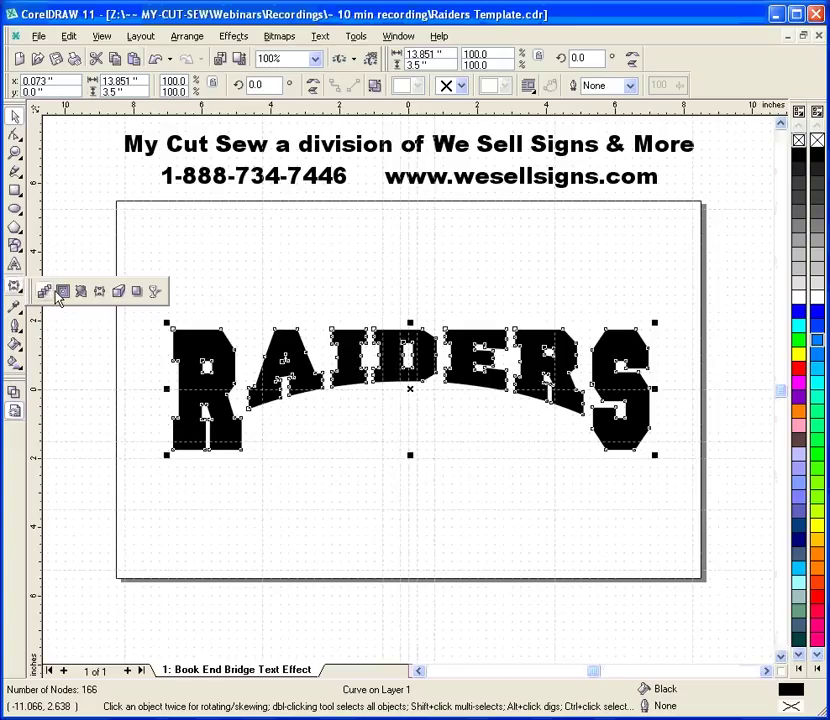
# Give RAIDERS an outward 0.1-inch contour with red fill inside a black outline.
pyautogui.click(62, 291)
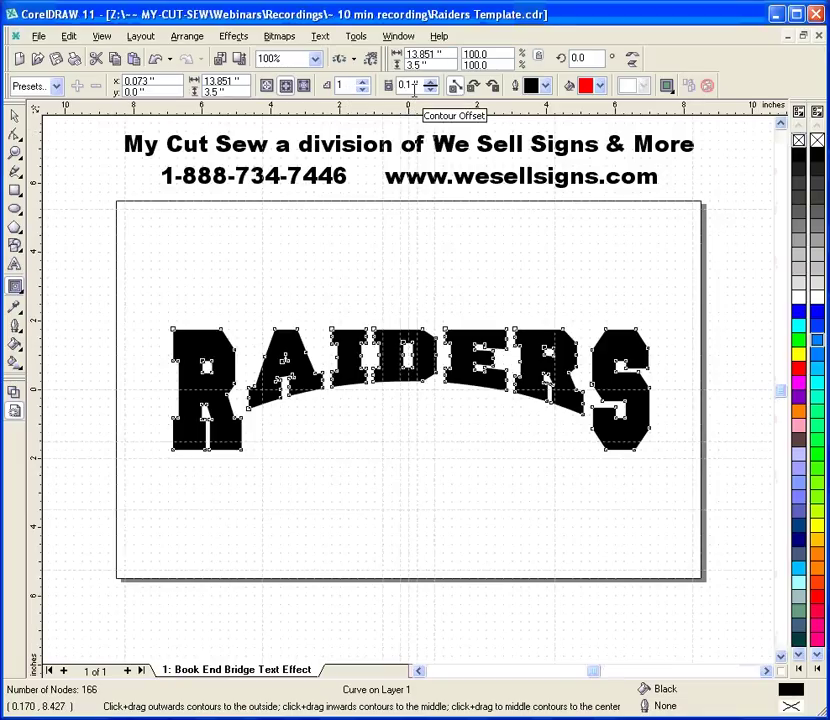
pyautogui.click(600, 87)
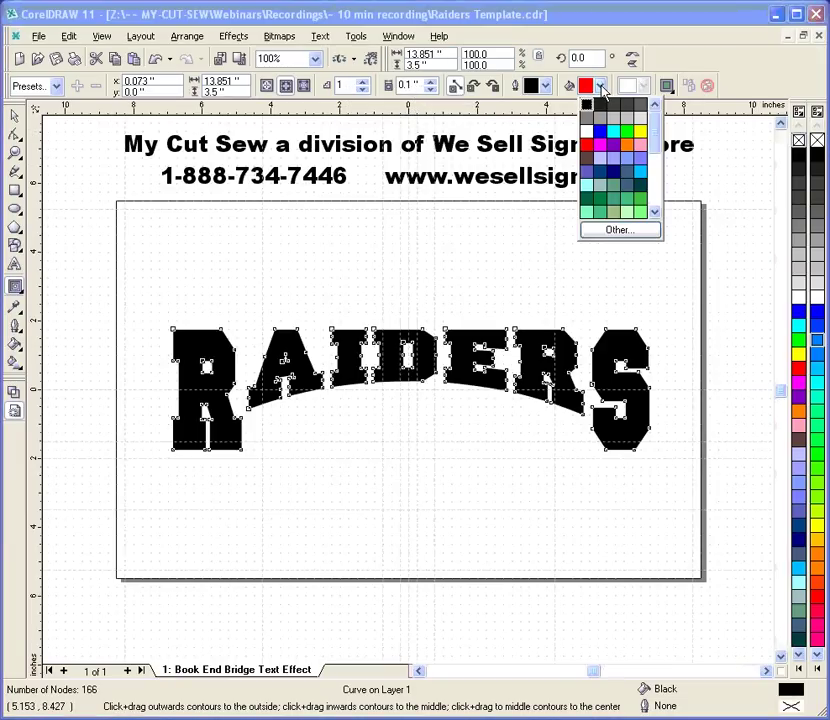
pyautogui.moveTo(176, 343); pyautogui.dragTo(200, 360)
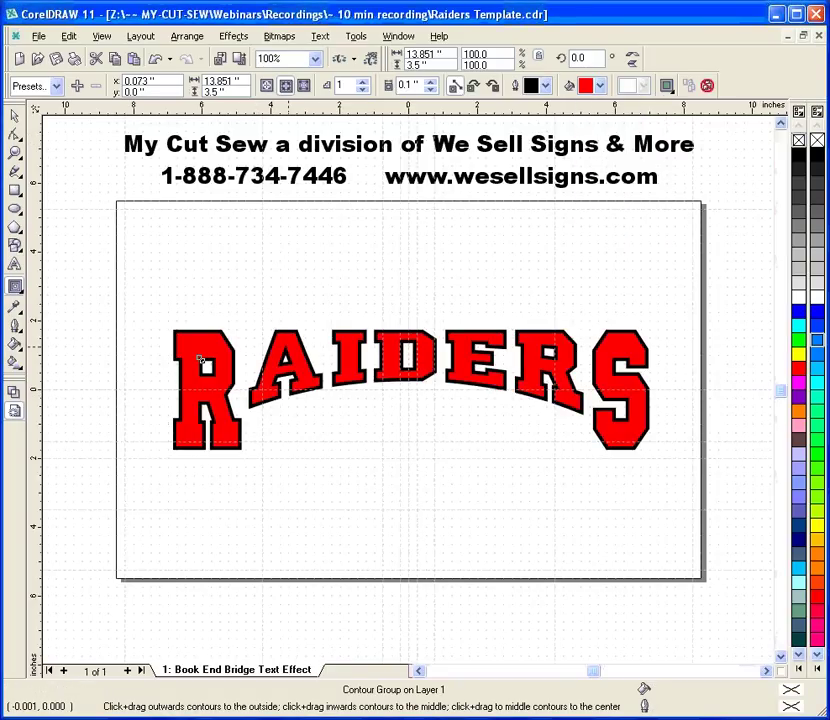
pyautogui.click(190, 38)
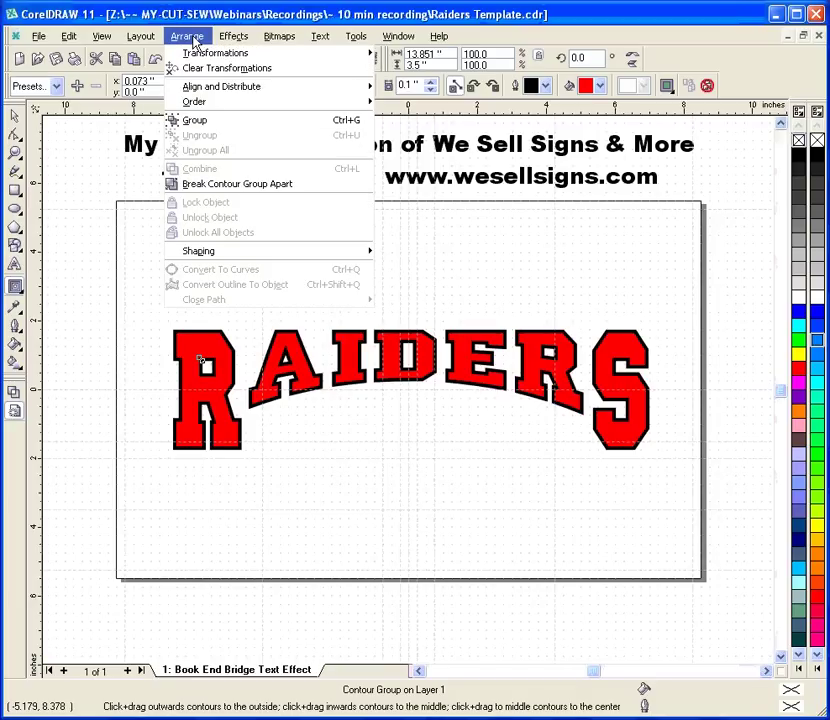
pyautogui.click(232, 188)
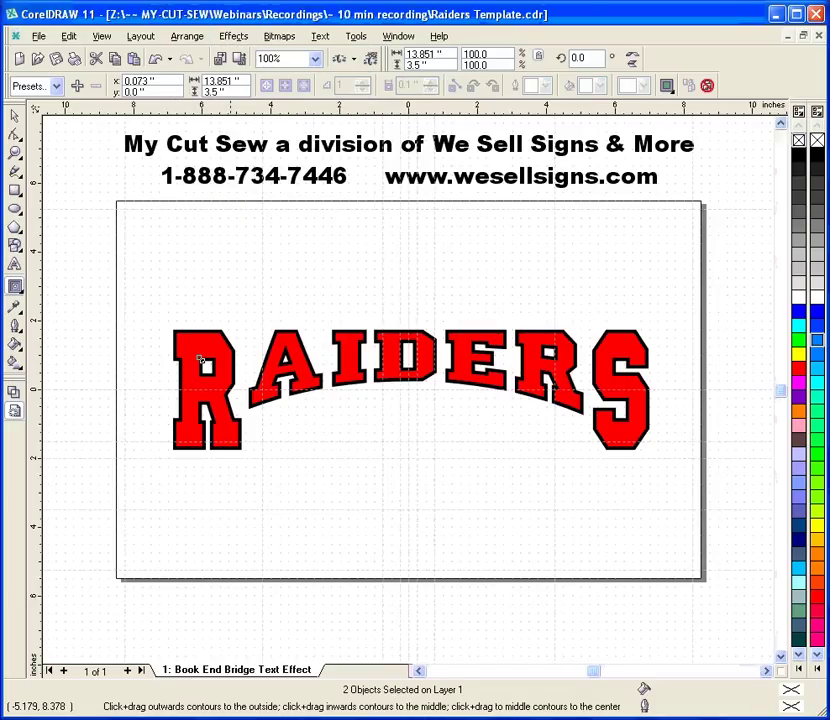
pyautogui.click(163, 244)
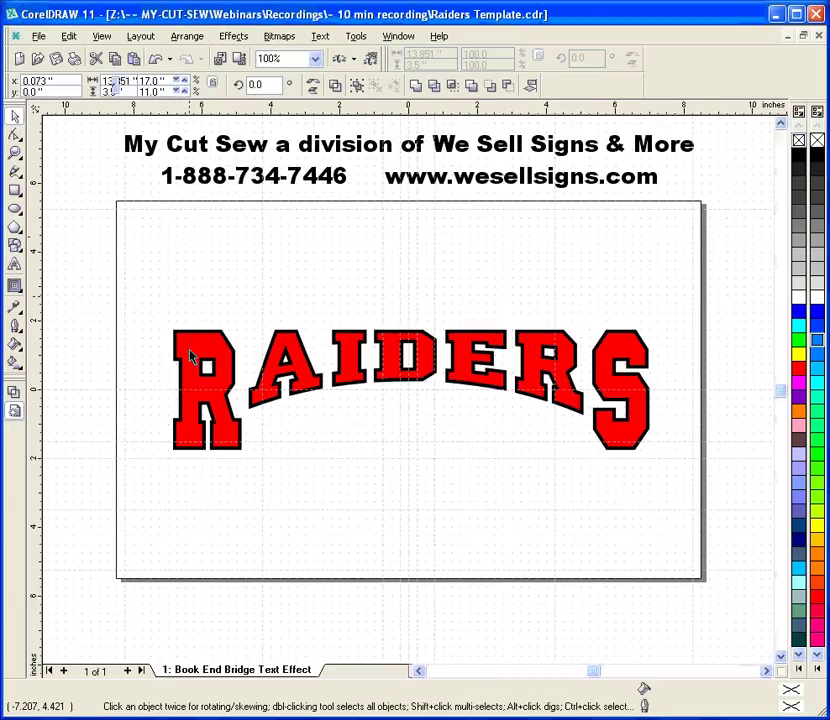
pyautogui.moveTo(202, 360); pyautogui.dragTo(282, 258)
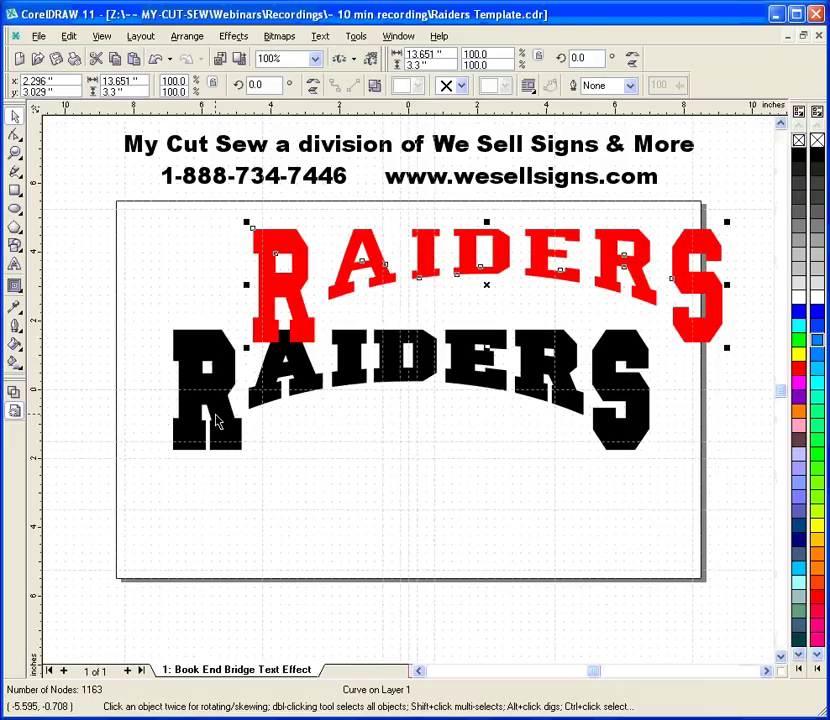
pyautogui.hotkey('ctrl', 'z')
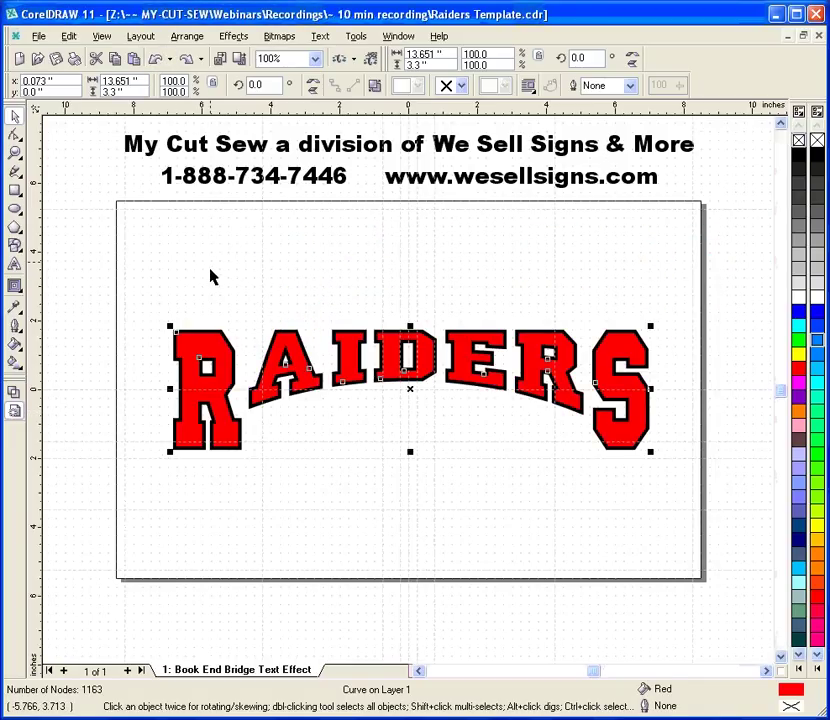
pyautogui.click(210, 277)
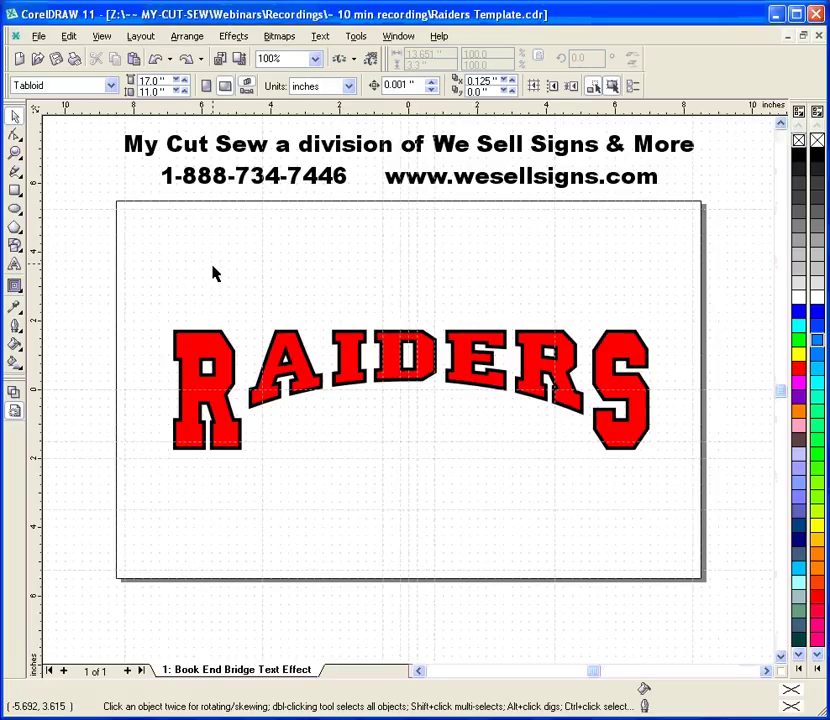
pyautogui.click(102, 37)
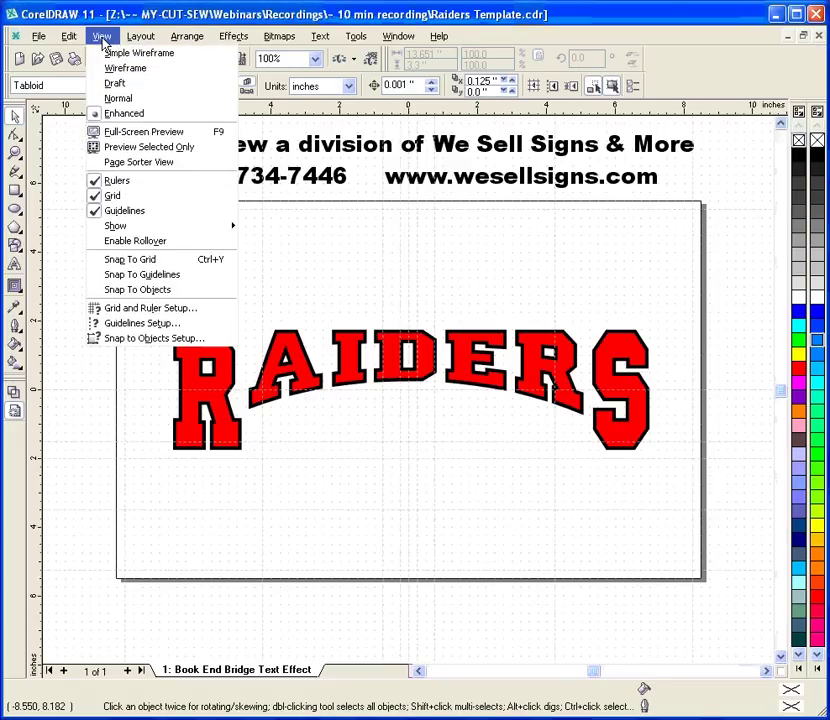
pyautogui.click(92, 67)
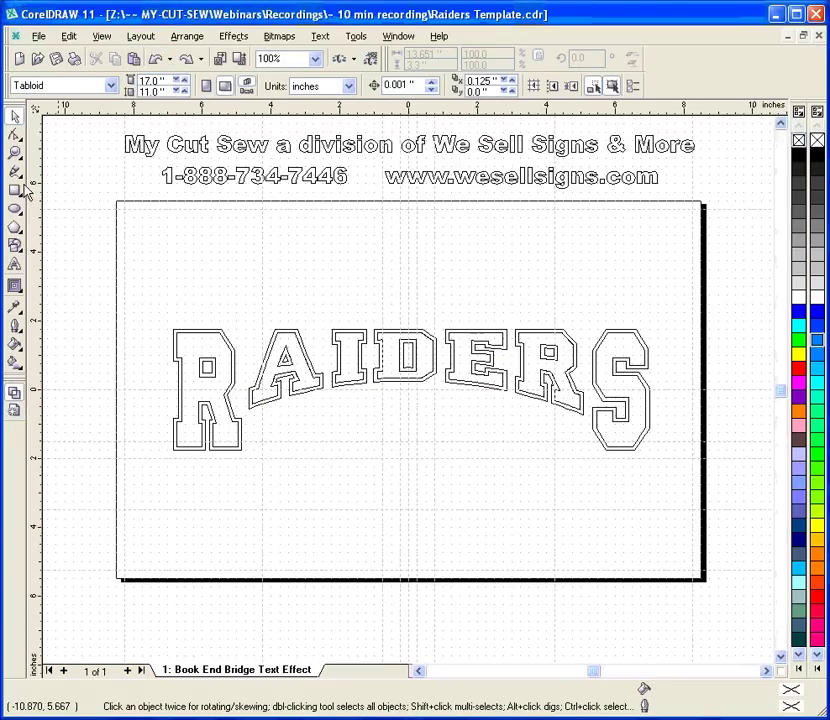
pyautogui.click(193, 340)
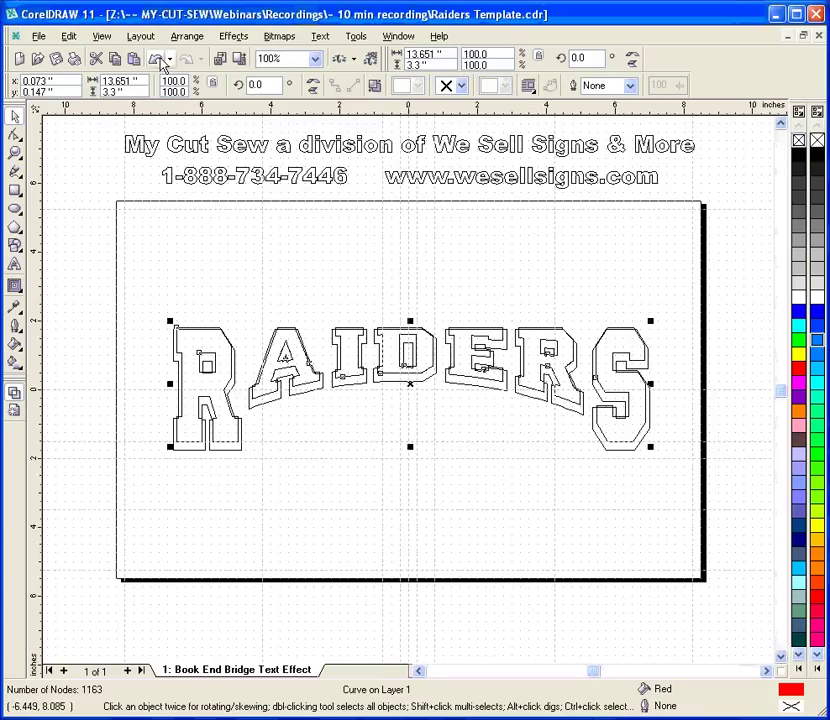
pyautogui.click(183, 256)
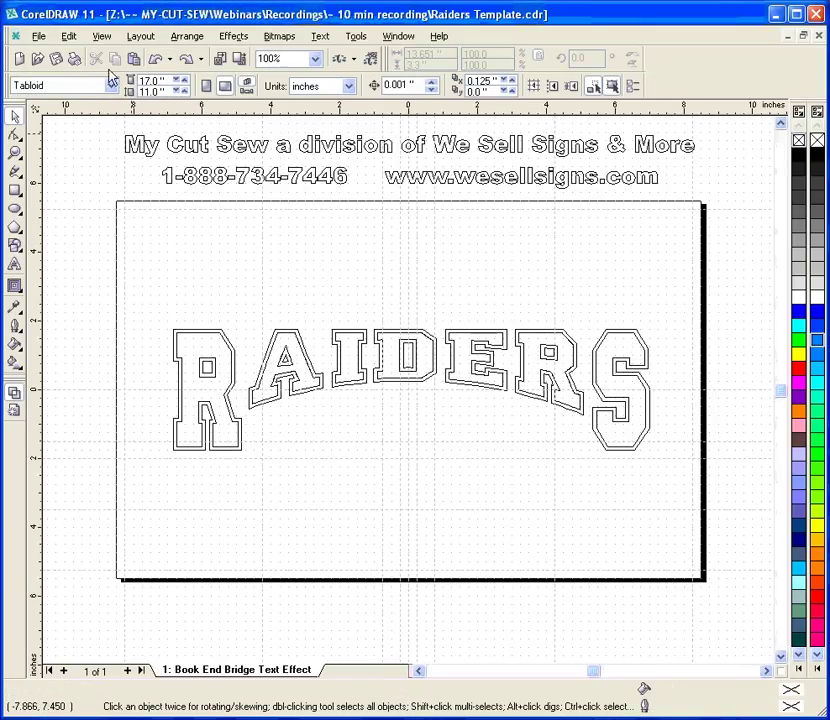
pyautogui.click(102, 36)
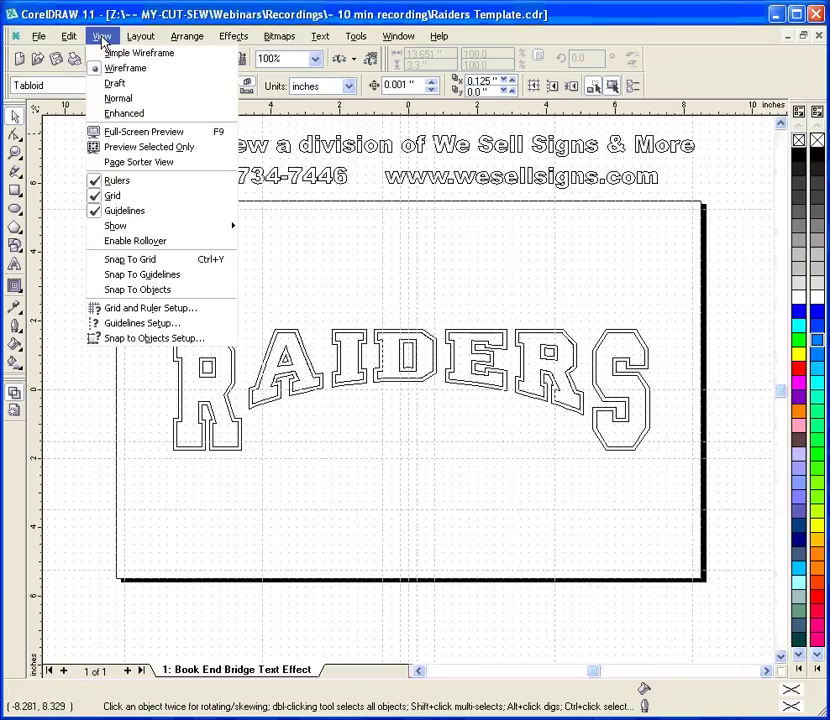
pyautogui.click(122, 114)
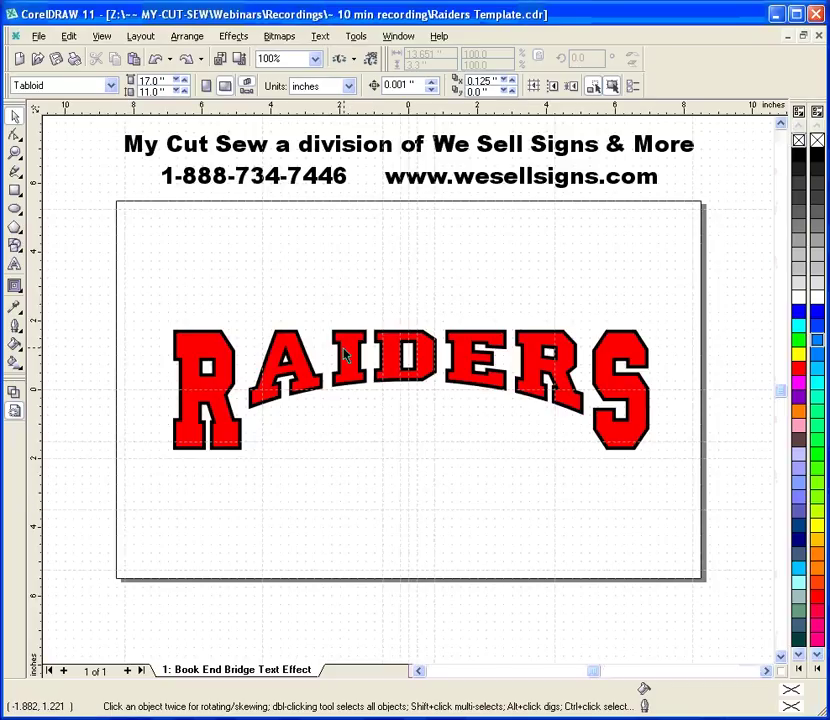
# Marquee-select both RAIDERS objects and drag them below the page.
pyautogui.moveTo(148, 291); pyautogui.dragTo(698, 516)
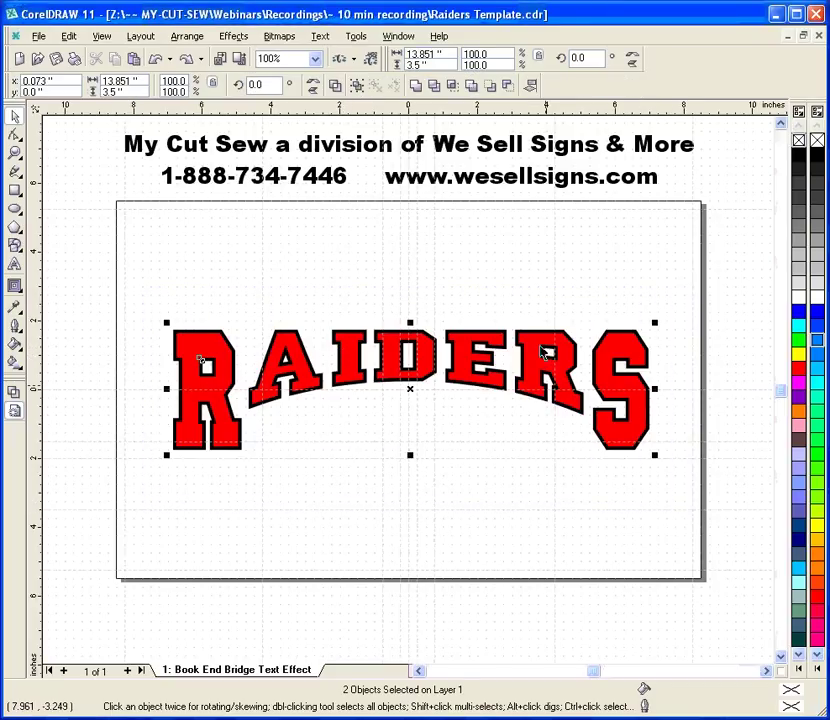
pyautogui.moveTo(541, 346); pyautogui.dragTo(547, 612)
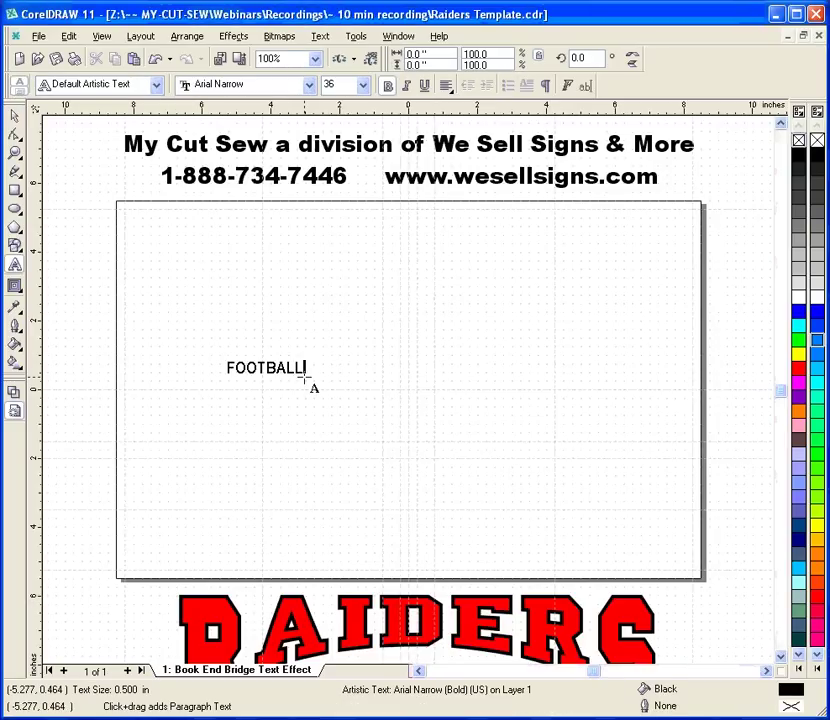
# Set FOOTBALL in IndianaSolid and resize it to 14 inches wide.
pyautogui.click(14, 115)
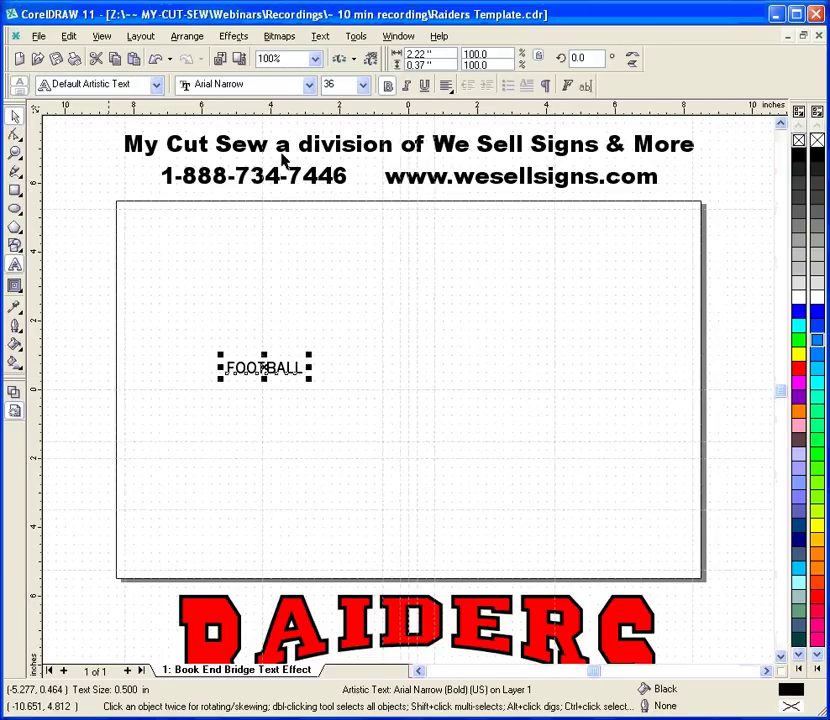
pyautogui.click(309, 86)
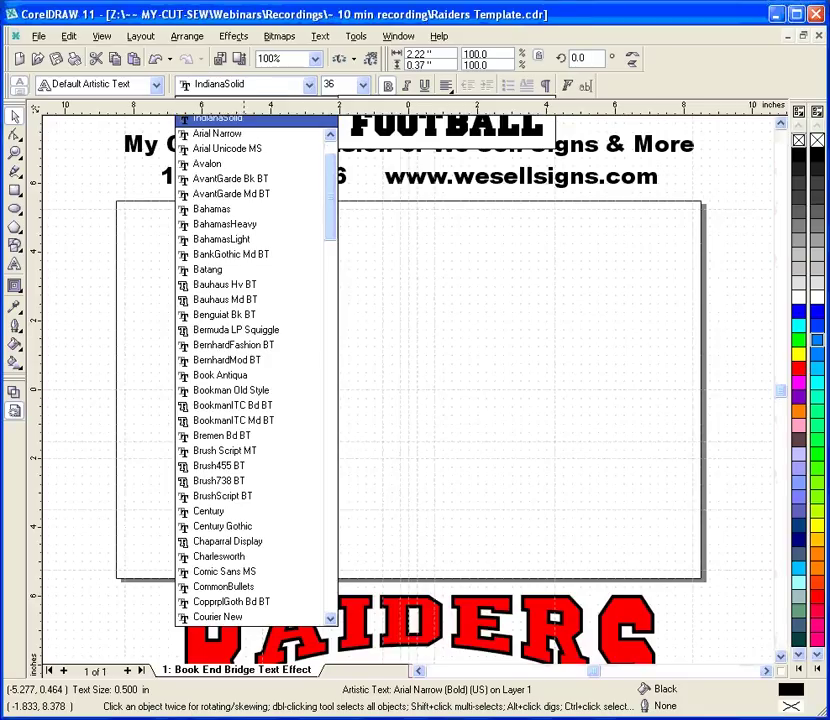
pyautogui.click(230, 120)
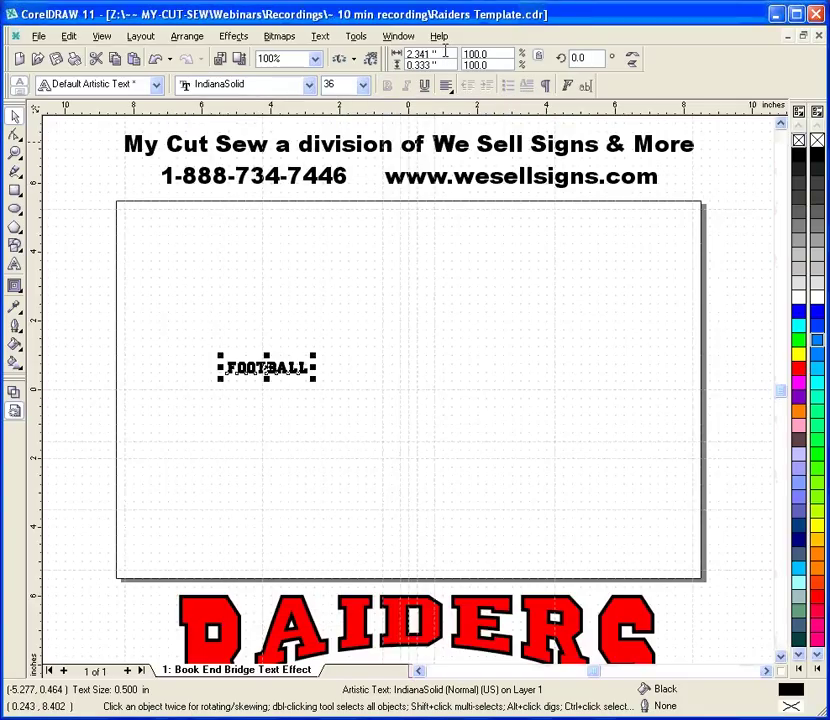
pyautogui.write('14')
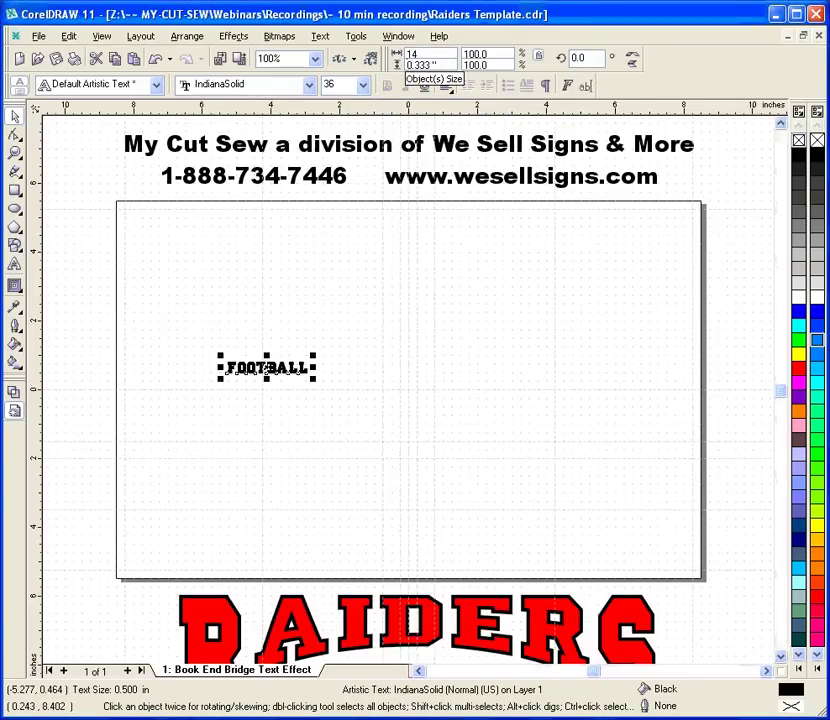
pyautogui.press('Return')
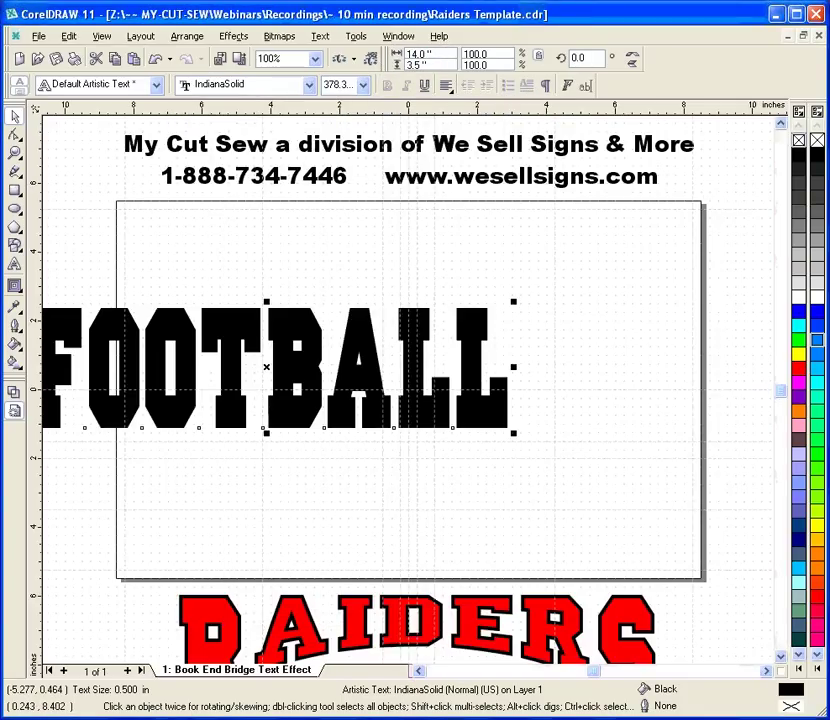
# Center FOOTBALL on the page.
pyautogui.click(186, 36)
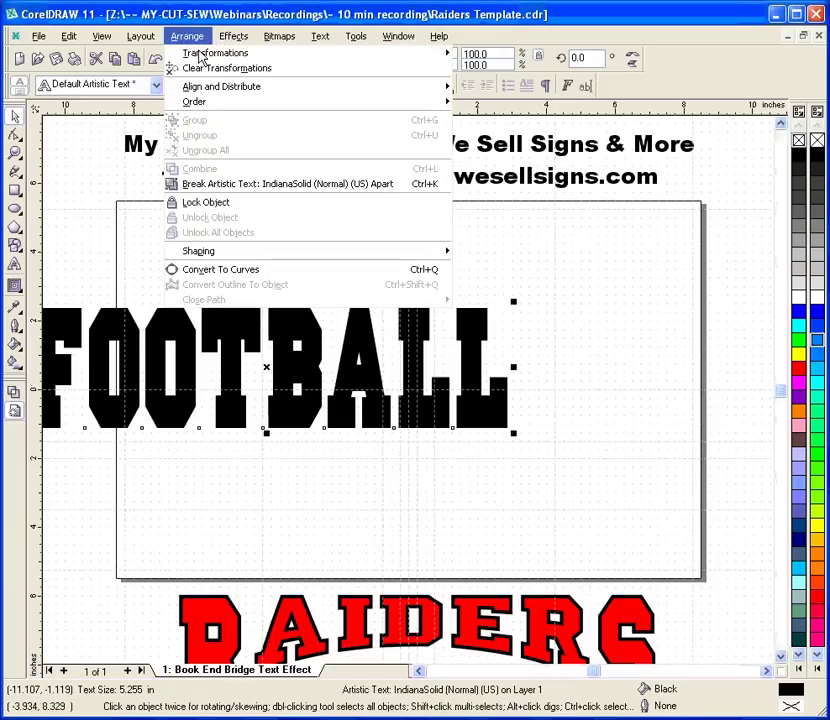
pyautogui.moveTo(229, 88)
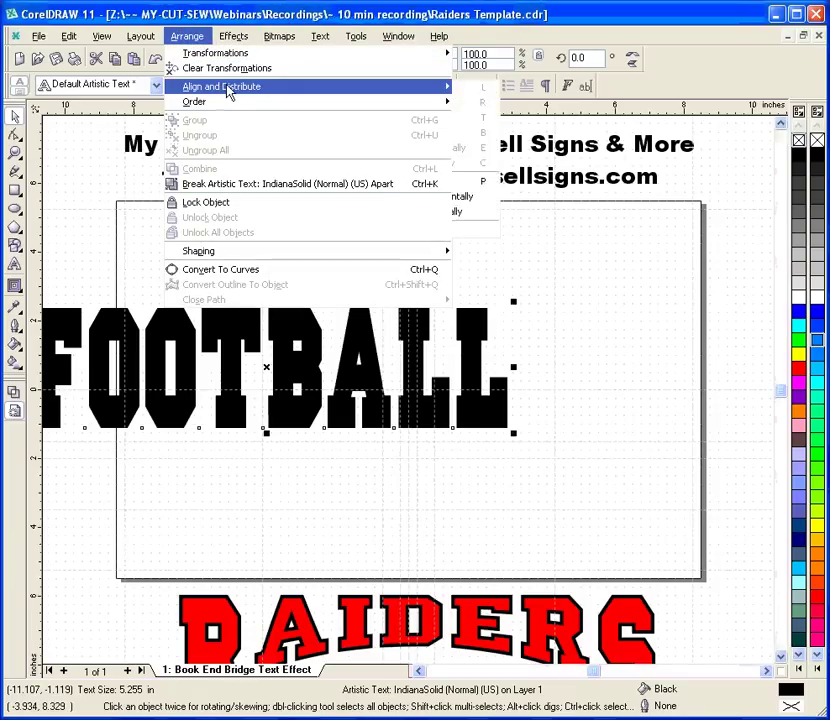
pyautogui.click(505, 183)
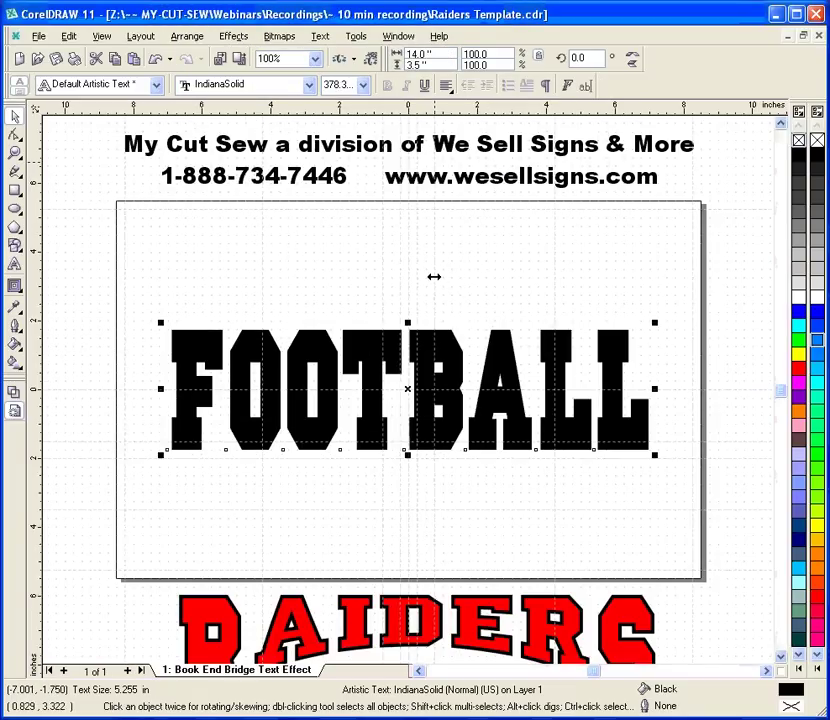
pyautogui.click(14, 286)
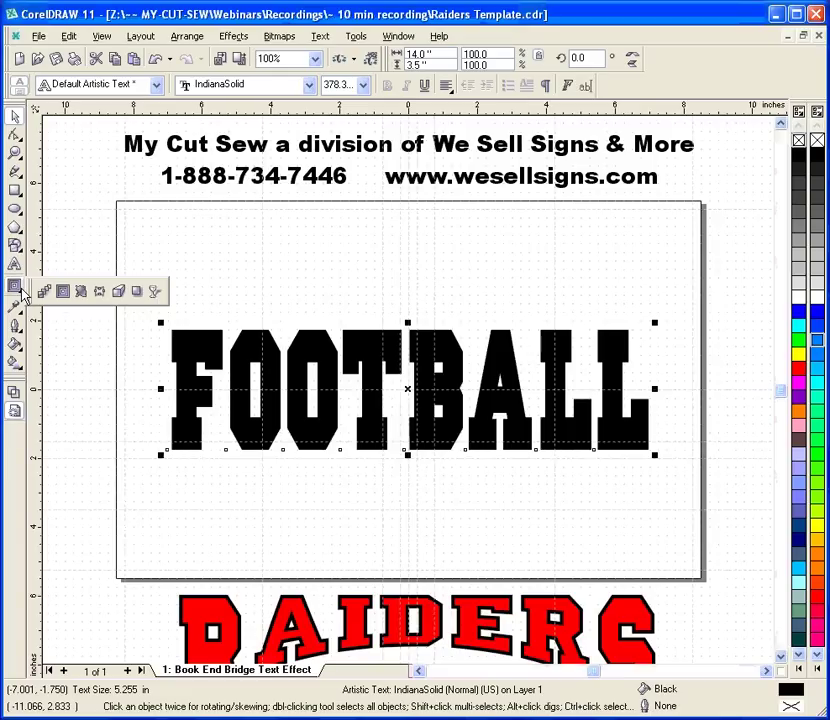
pyautogui.click(99, 292)
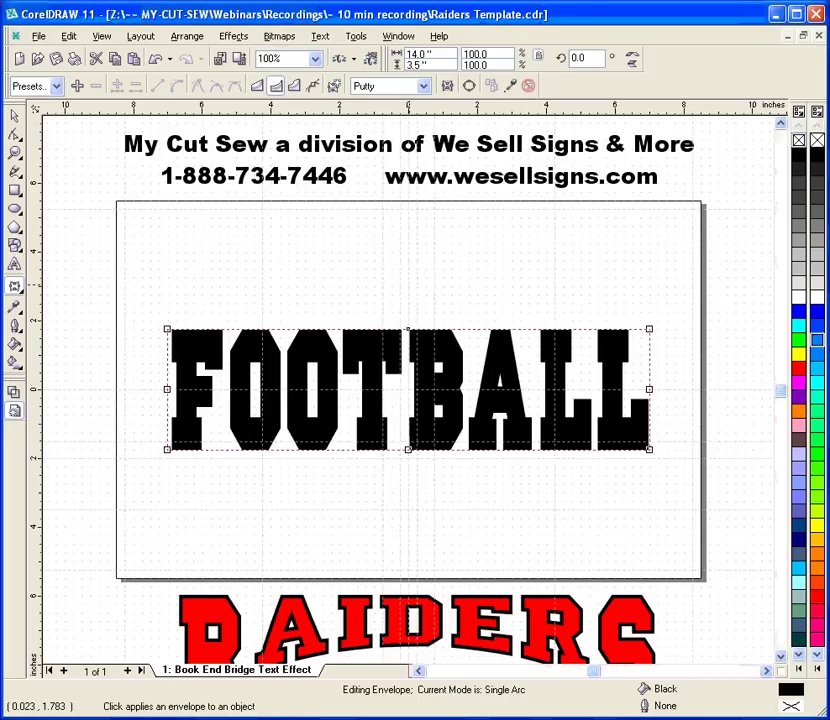
pyautogui.moveTo(408, 330); pyautogui.dragTo(408, 405)
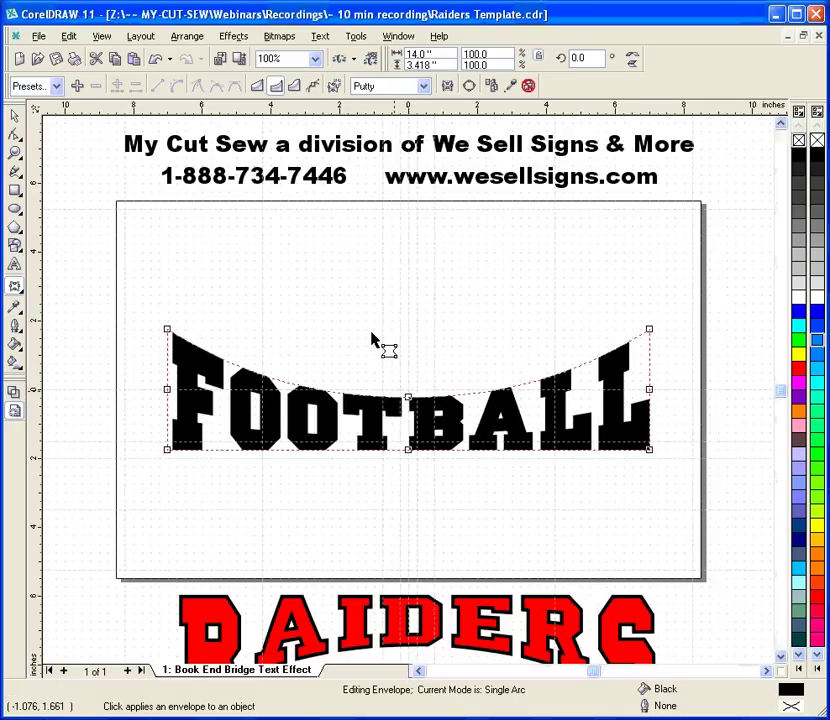
pyautogui.click(157, 66)
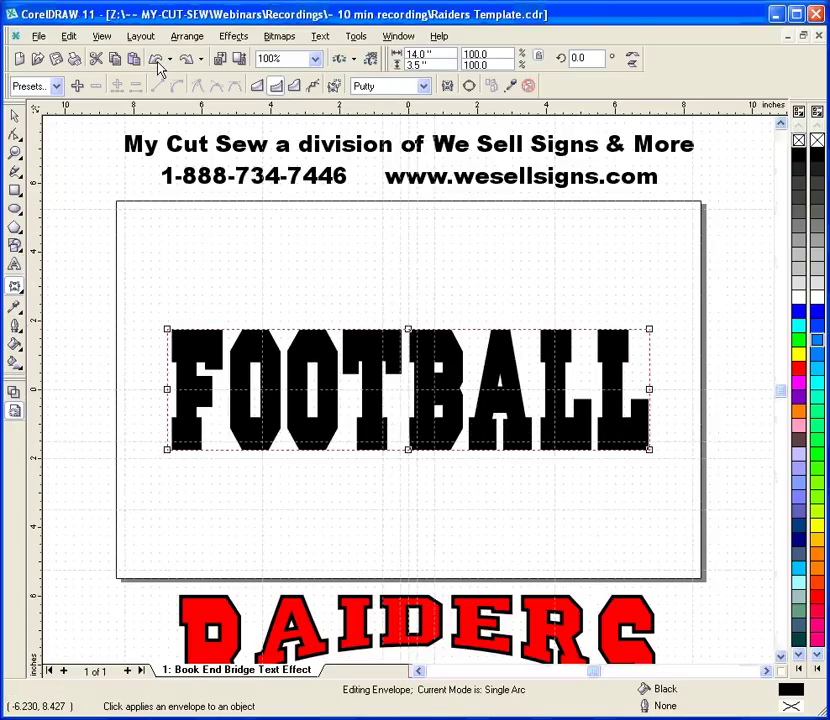
pyautogui.press('space')
pyautogui.click(157, 243)
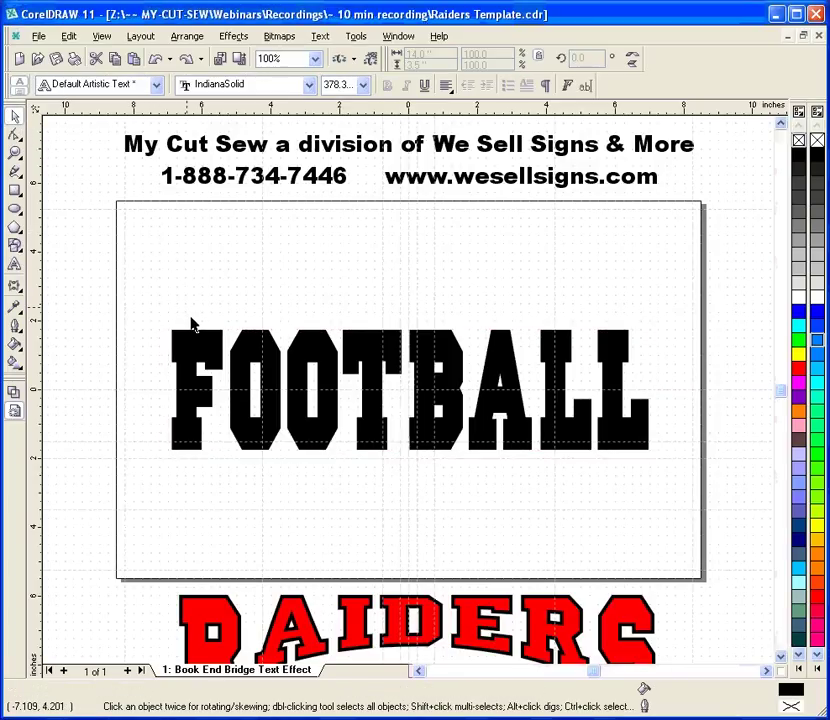
pyautogui.click(193, 335)
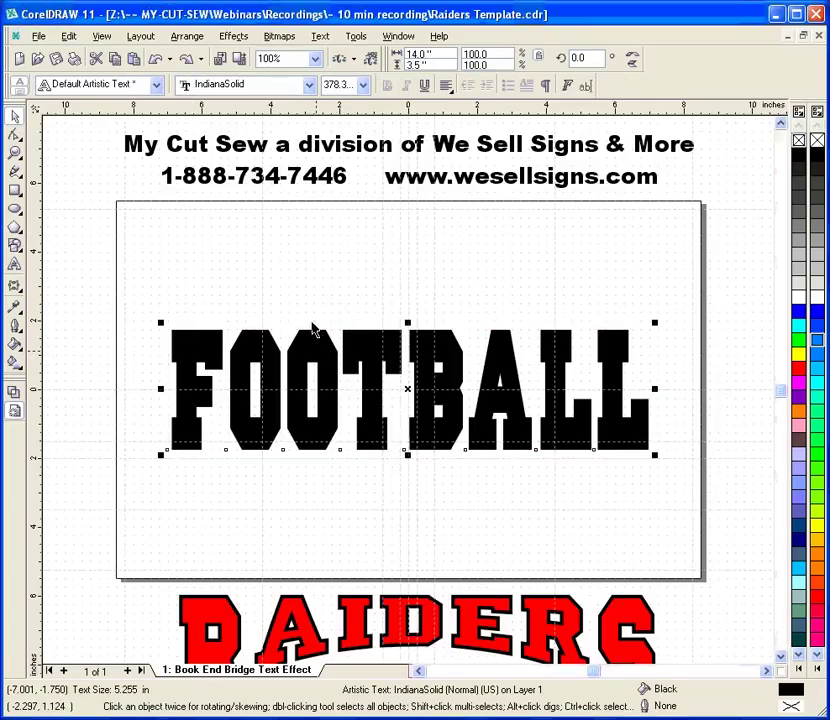
pyautogui.click(68, 36)
pyautogui.click(85, 115)
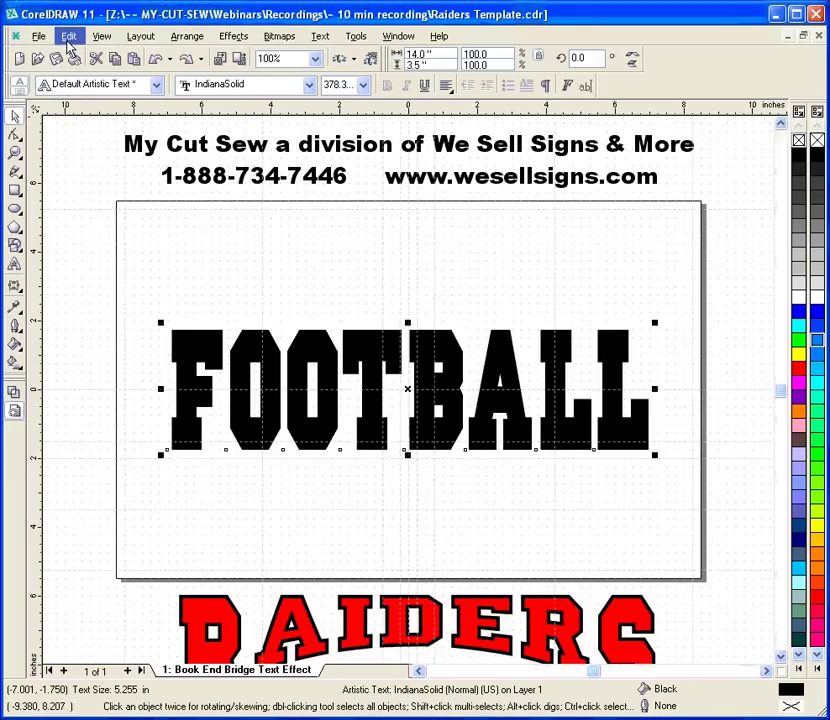
# Paste a duplicate FOOTBALL over the original and give the copy a blue fill.
pyautogui.click(68, 38)
pyautogui.click(85, 131)
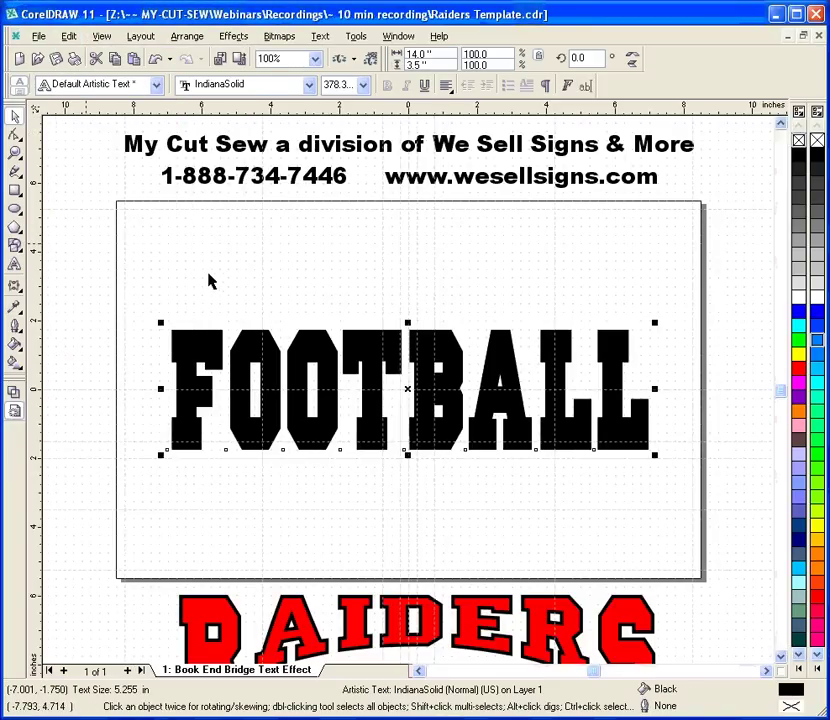
pyautogui.click(319, 312)
pyautogui.click(319, 346)
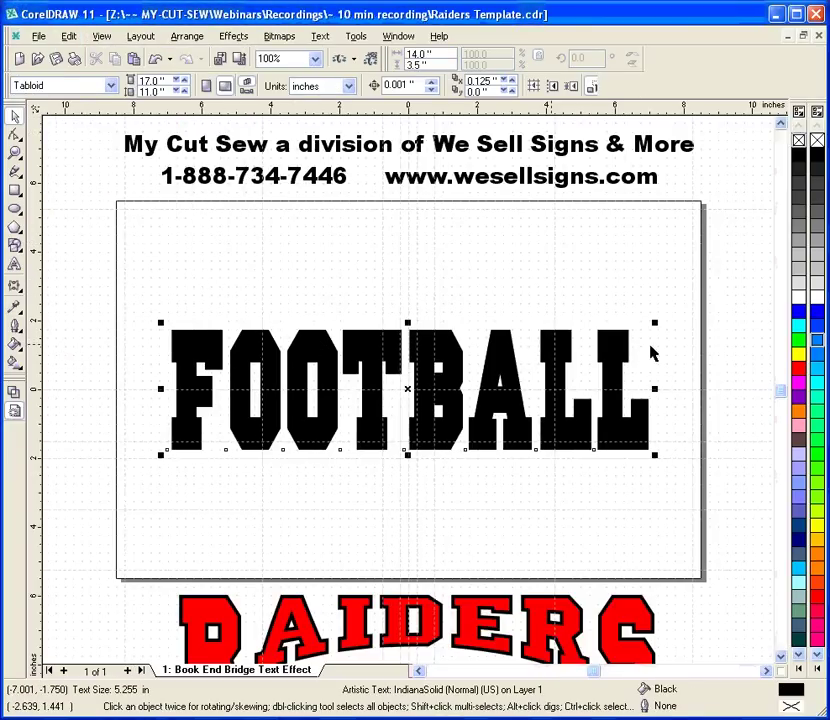
pyautogui.click(798, 340)
pyautogui.click(341, 339)
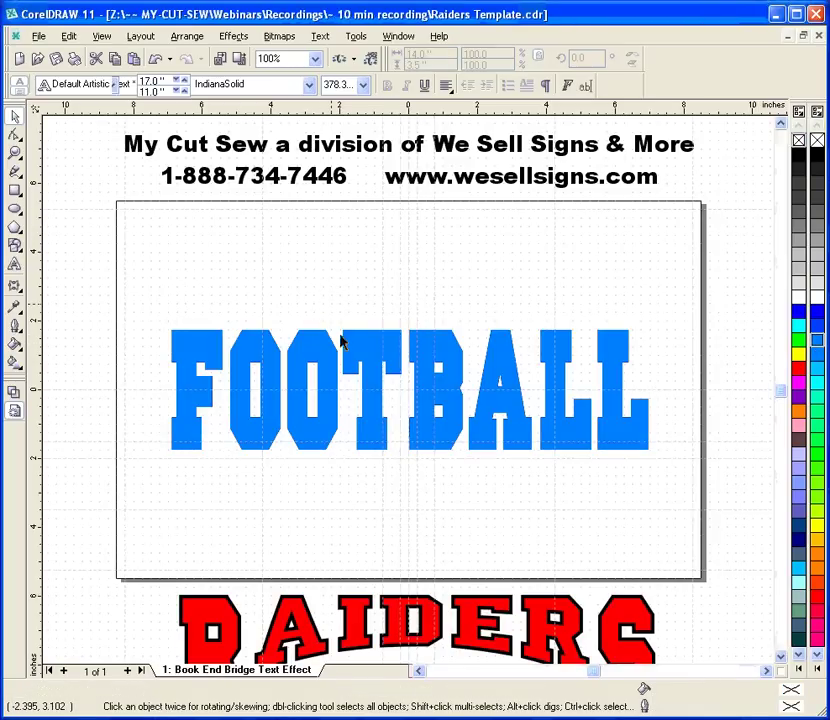
pyautogui.click(361, 361)
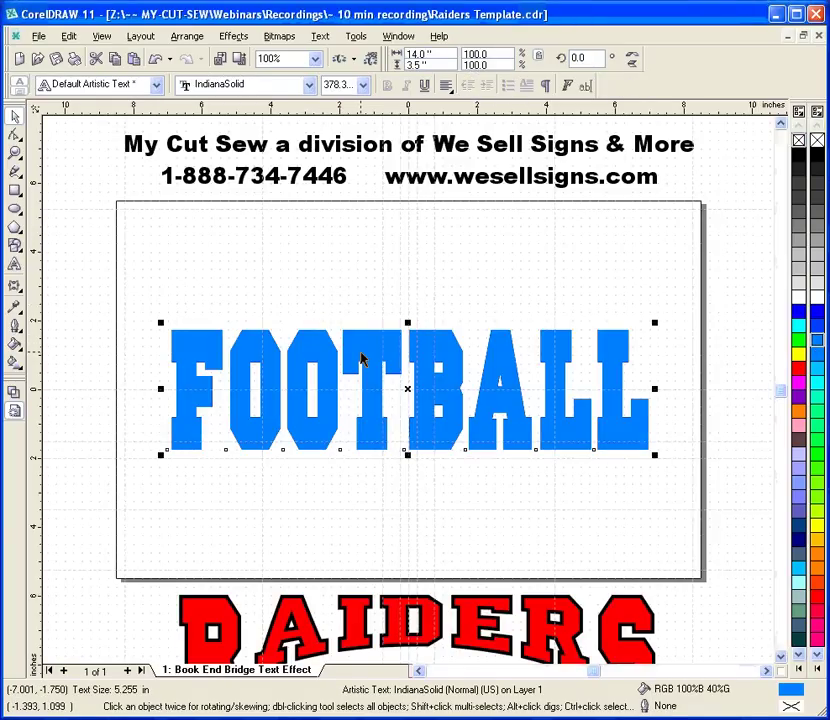
# Envelope the blue FOOTBALL's top edge down into a single arc, then convert it to curves.
pyautogui.click(13, 288)
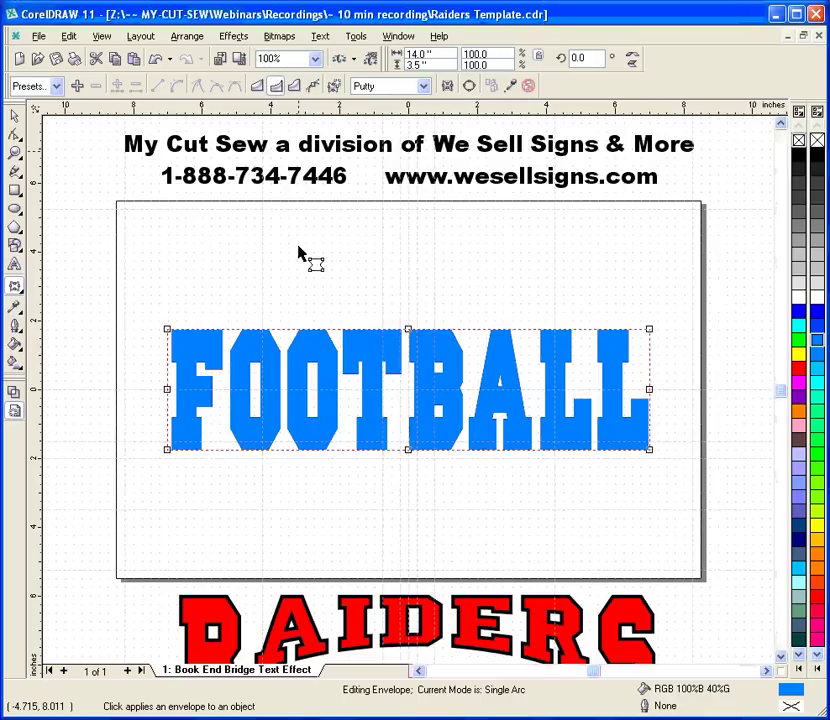
pyautogui.moveTo(408, 329); pyautogui.dragTo(408, 397)
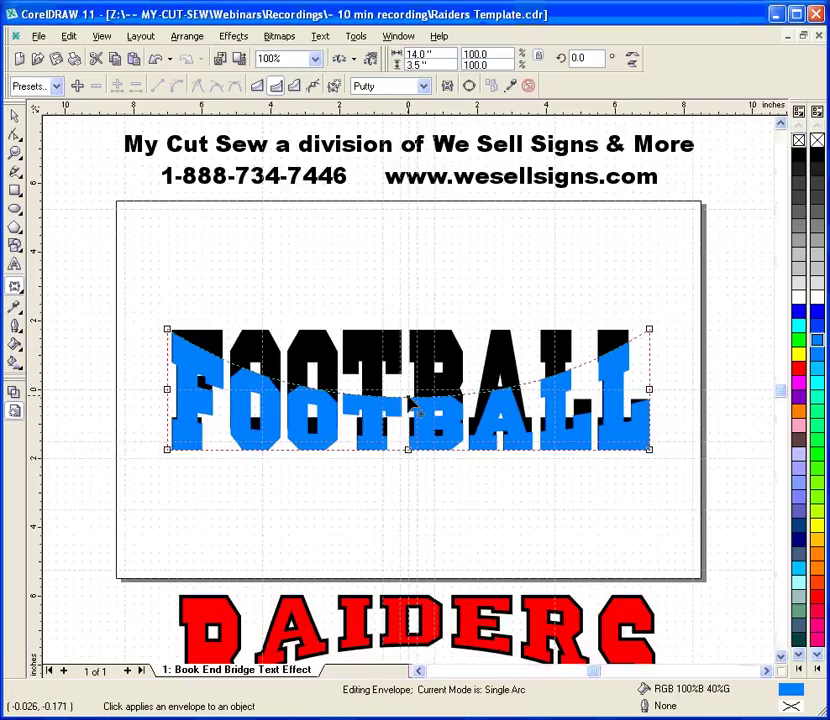
pyautogui.click(187, 36)
pyautogui.click(220, 270)
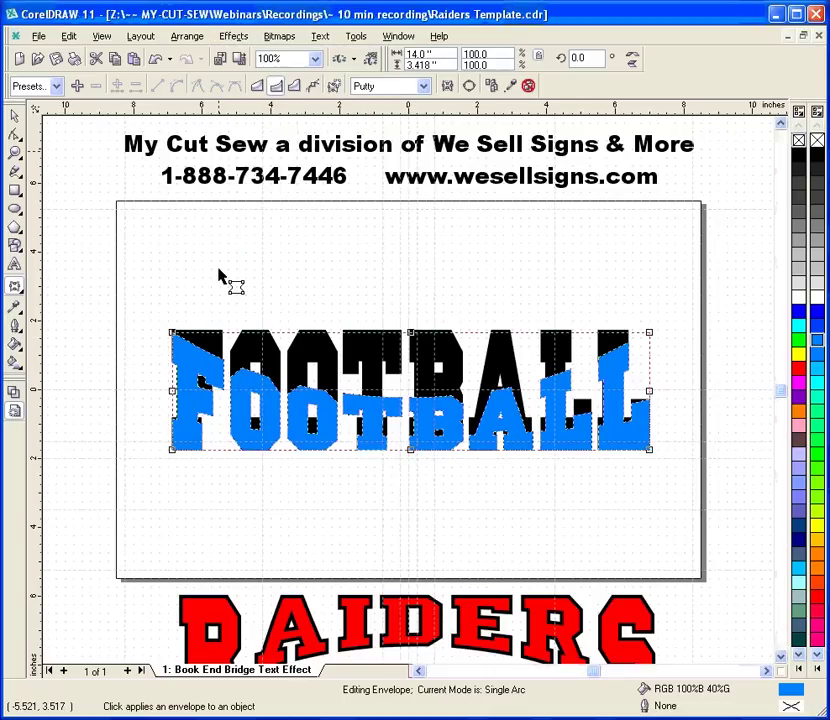
# Delete the F and final L from the blue FOOTBALL copy.
pyautogui.click(14, 133)
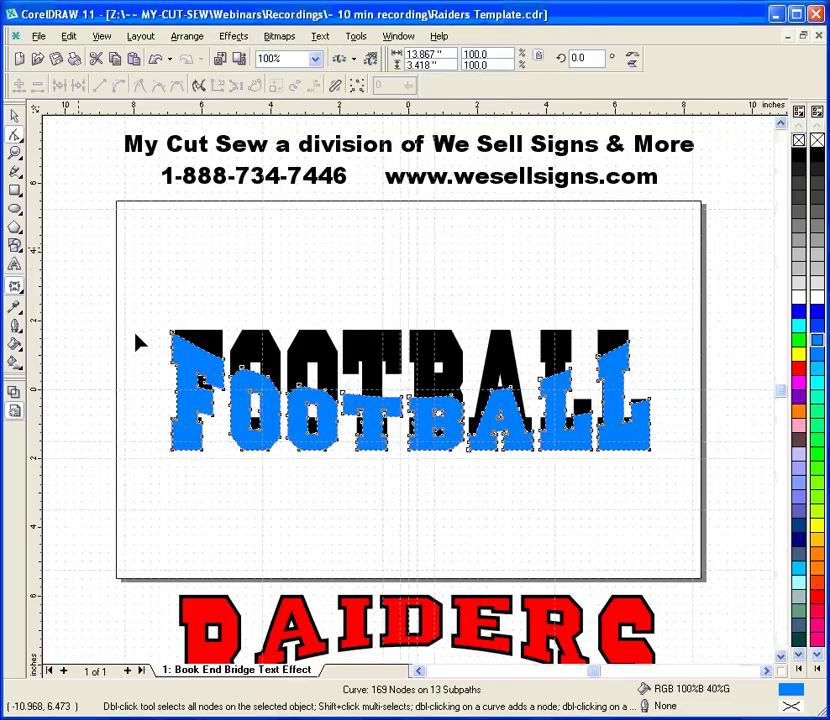
pyautogui.moveTo(148, 324); pyautogui.dragTo(226, 467)
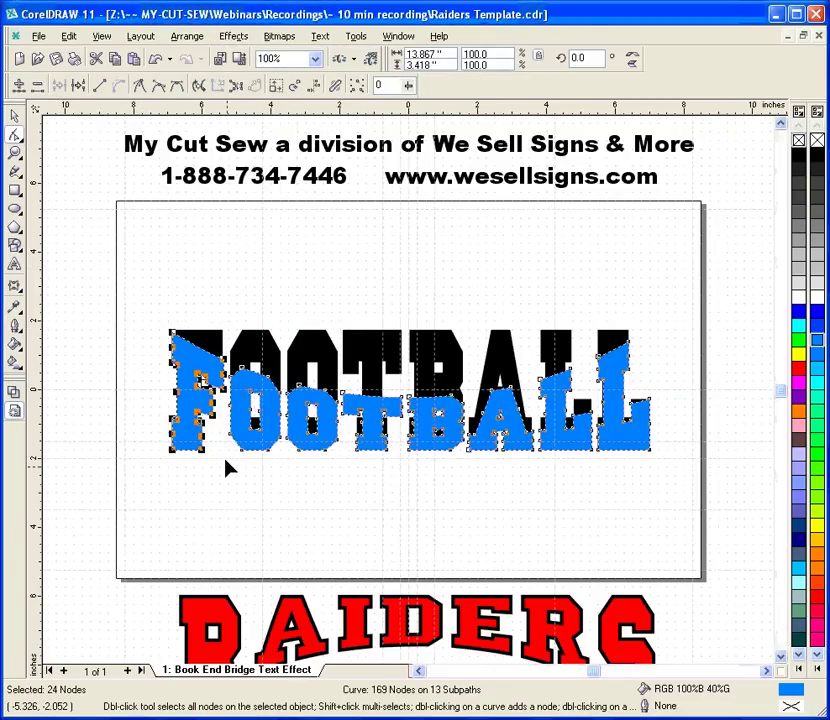
pyautogui.press('Delete')
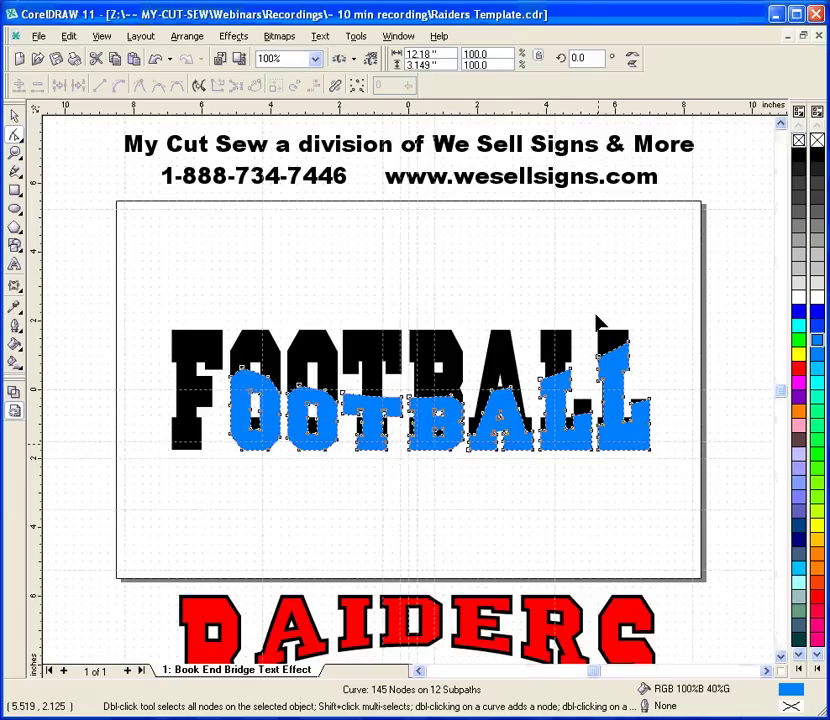
pyautogui.moveTo(598, 320); pyautogui.dragTo(675, 478)
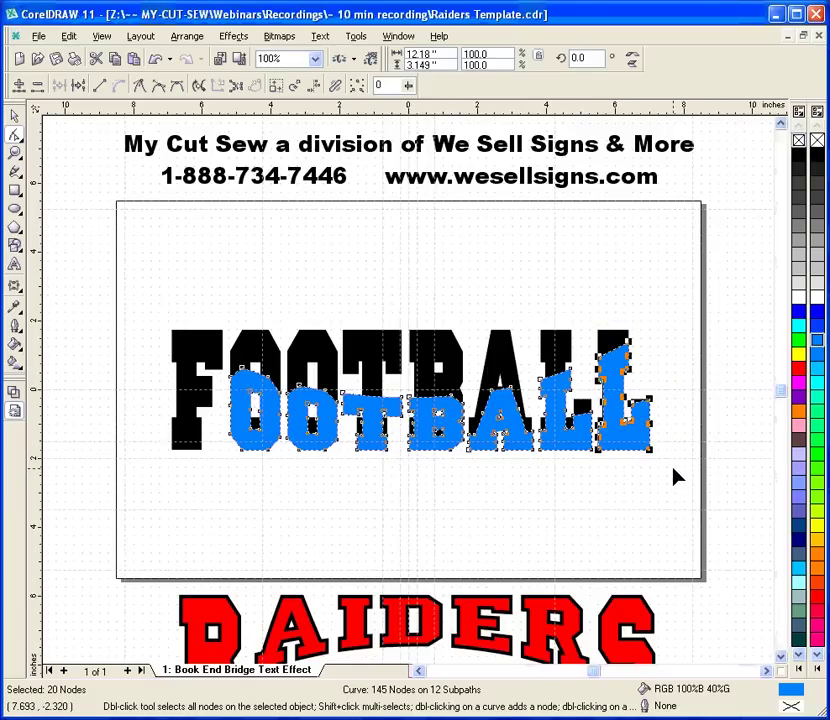
pyautogui.press('Delete')
# Convert the black FOOTBALL to curves and delete its OOTBA, keeping only F and L.
pyautogui.click(14, 116)
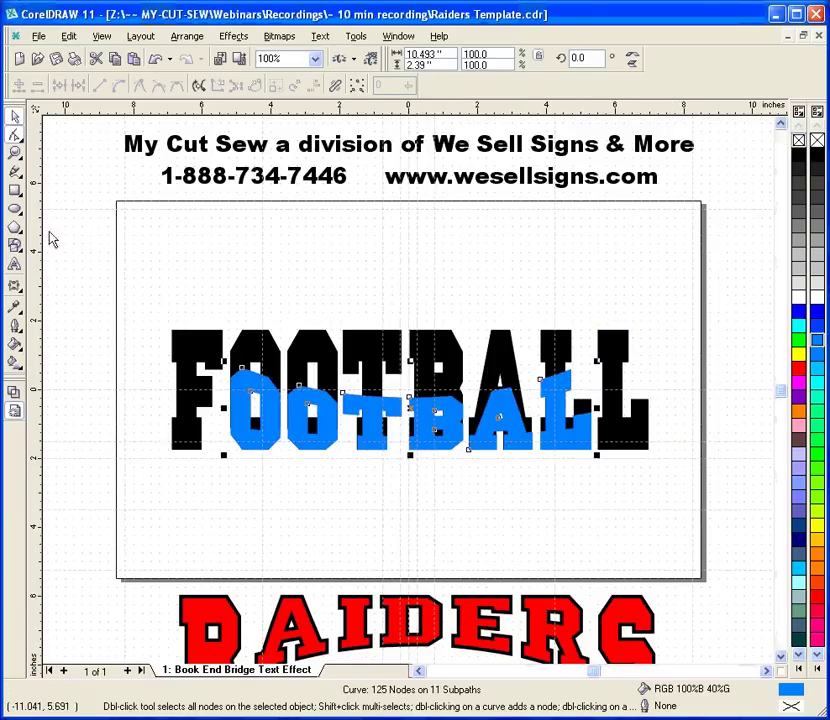
pyautogui.click(190, 349)
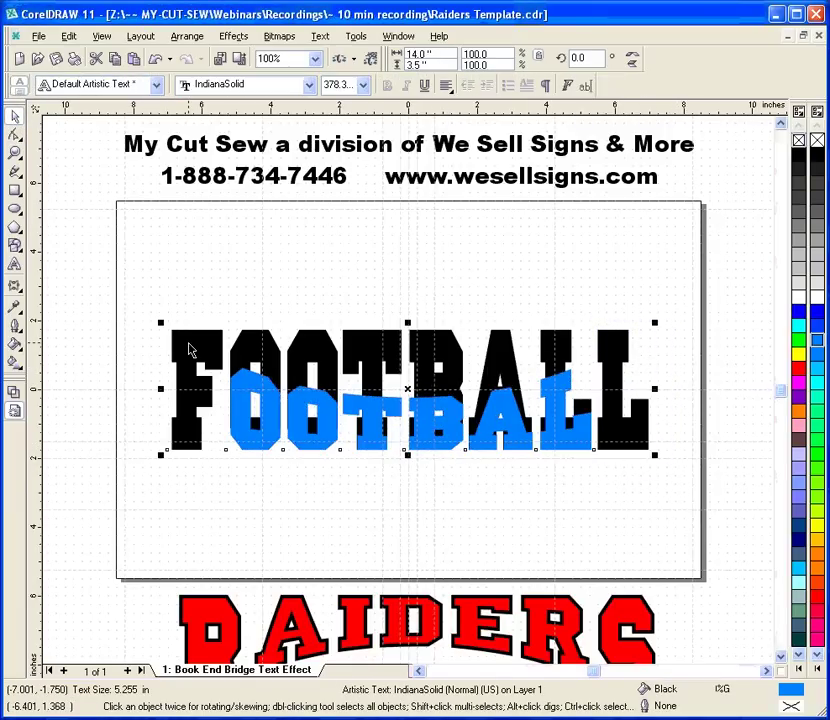
pyautogui.click(182, 36)
pyautogui.click(229, 269)
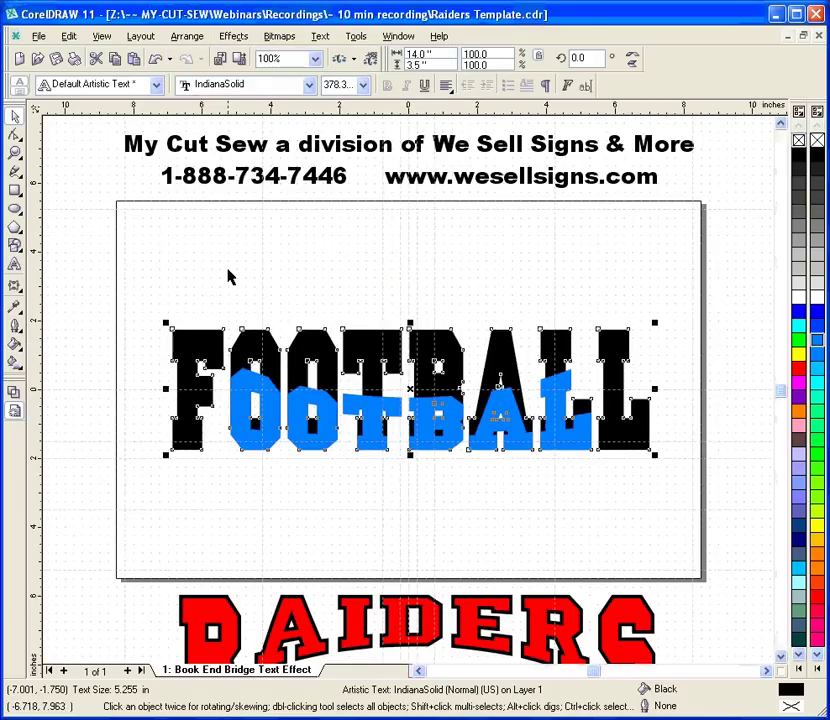
pyautogui.click(14, 133)
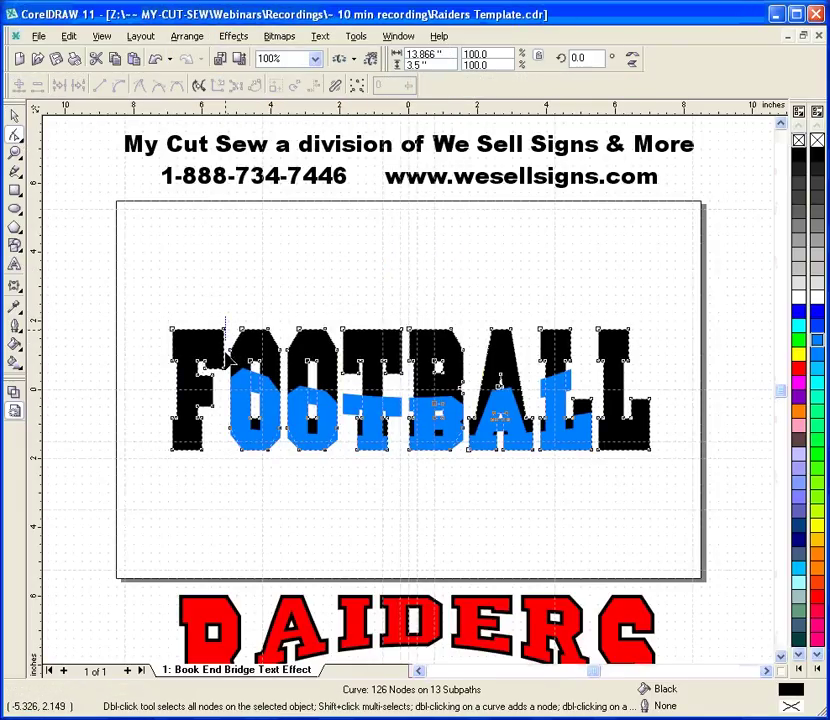
pyautogui.moveTo(226, 319); pyautogui.dragTo(597, 469)
pyautogui.press('Delete')
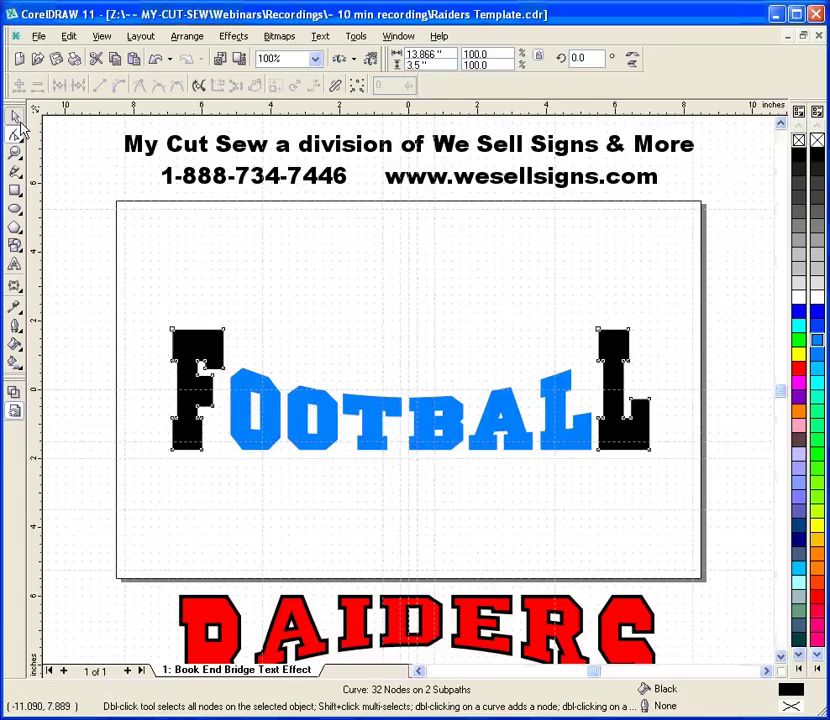
# Select the blue middle letters together with the black F and L.
pyautogui.press('space')
pyautogui.click(300, 426)
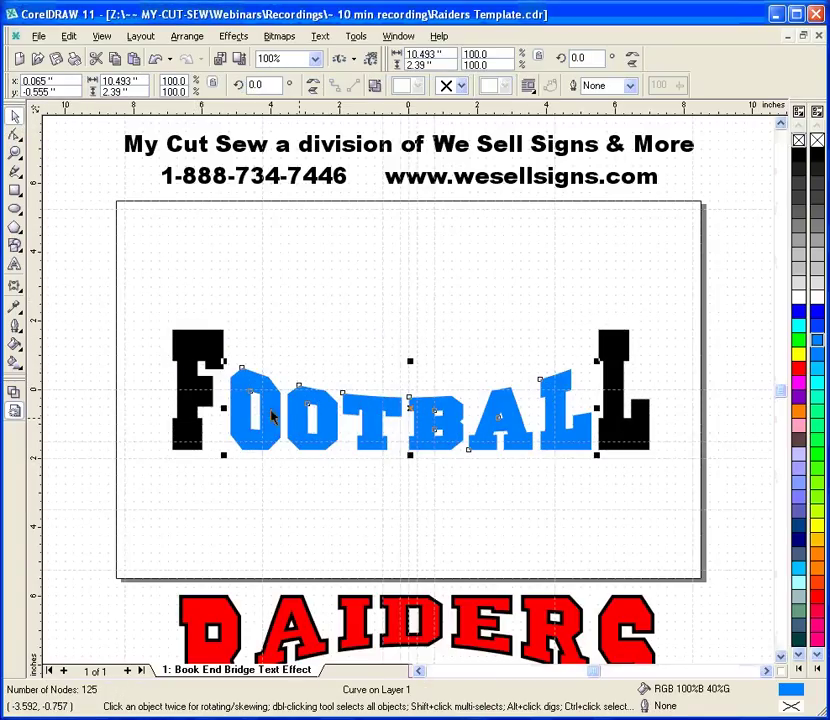
pyautogui.keyDown('shift'); pyautogui.click(198, 352); pyautogui.keyUp('shift')
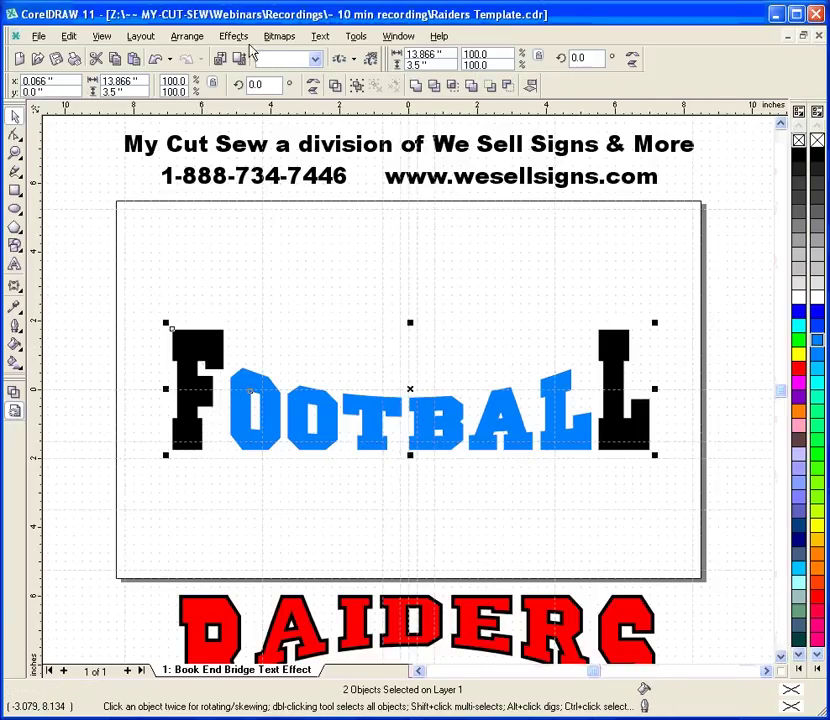
# Combine the black F and L with the blue OOTBAL into one FOOTBALL curve.
pyautogui.click(186, 36)
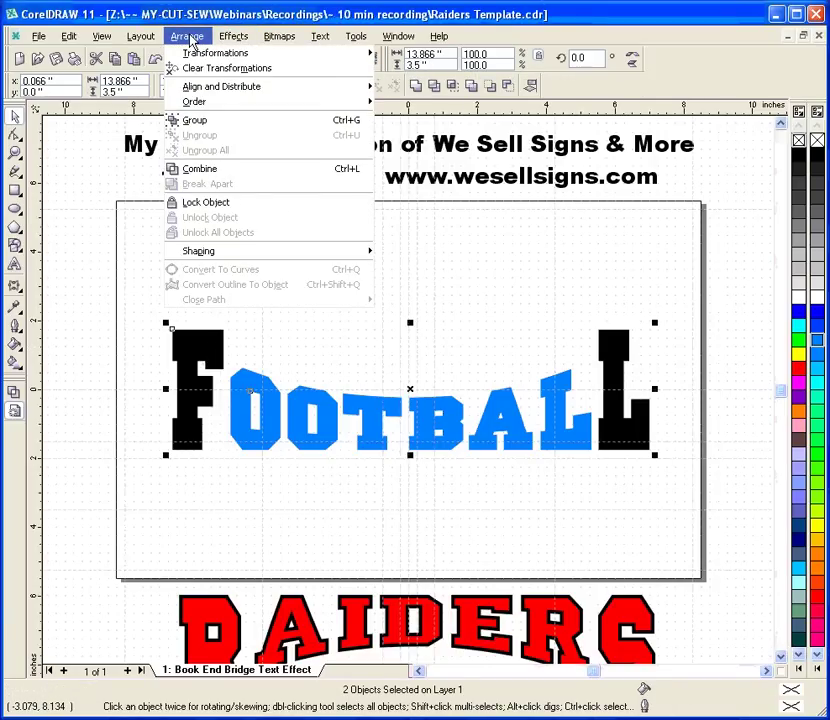
pyautogui.click(213, 170)
pyautogui.click(193, 267)
pyautogui.click(199, 347)
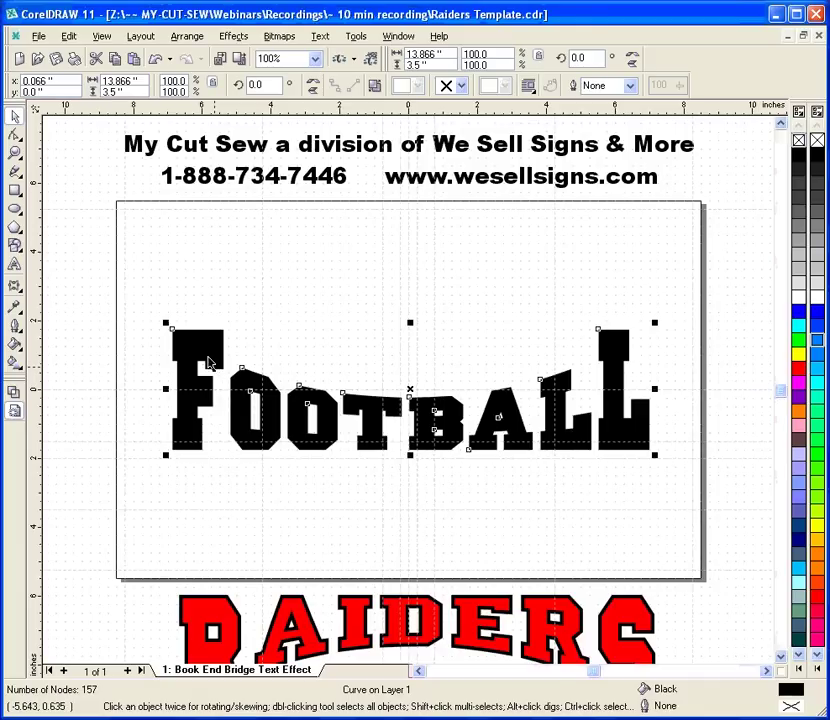
pyautogui.click(24, 293)
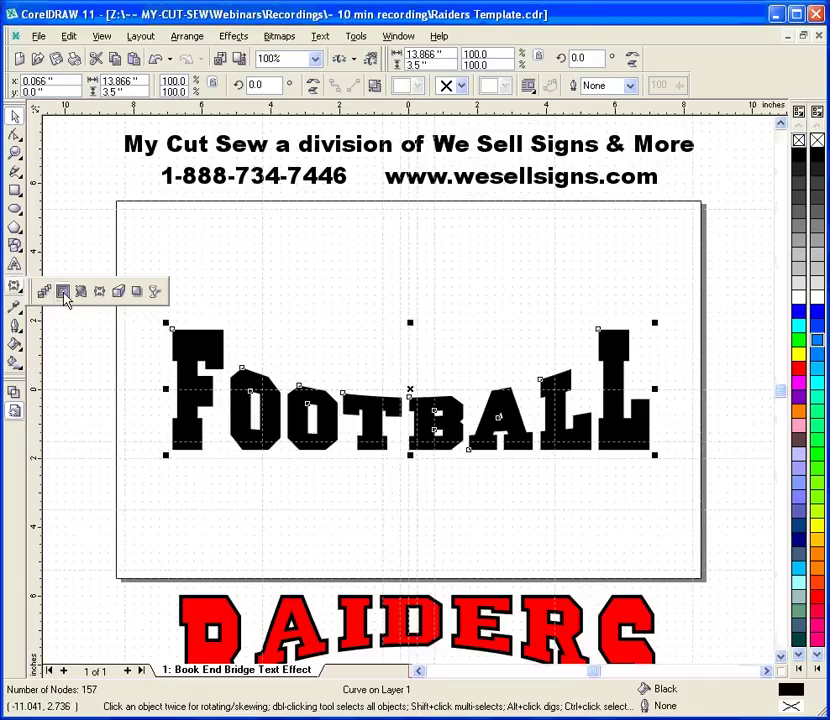
# Add a contour to FOOTBALL with red fill, then break the contour group apart.
pyautogui.click(63, 292)
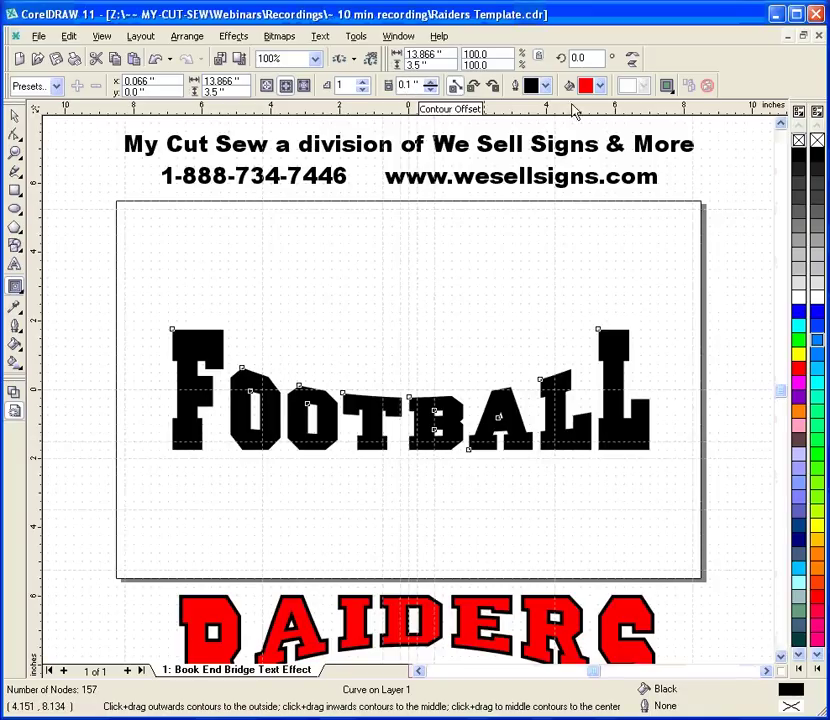
pyautogui.click(600, 86)
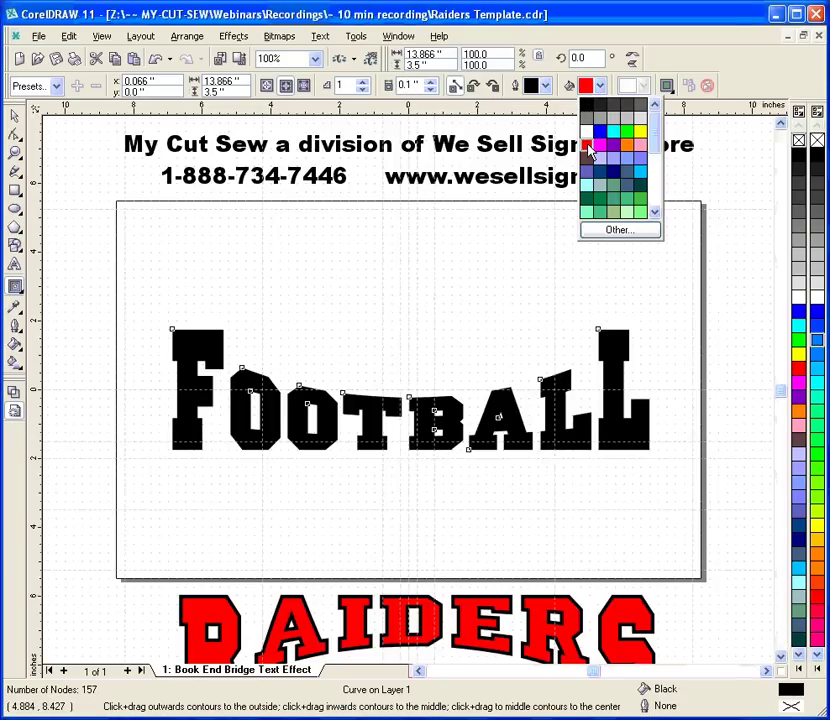
pyautogui.click(588, 147)
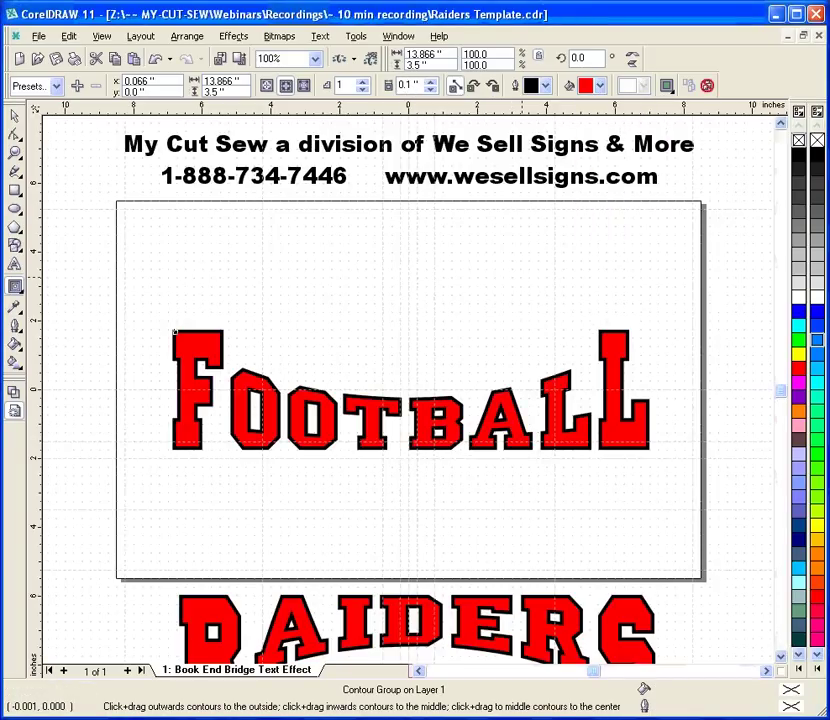
pyautogui.click(185, 38)
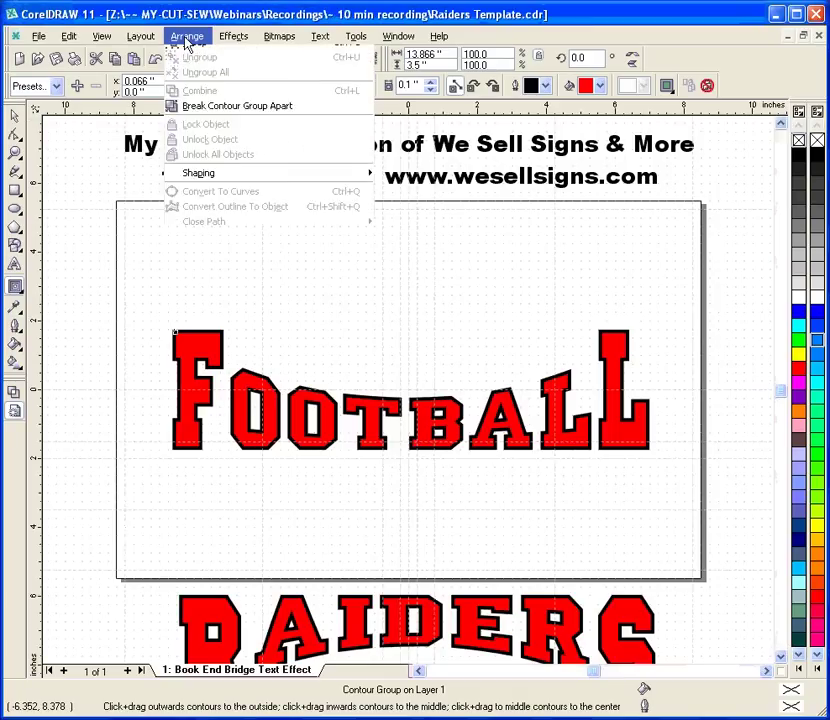
pyautogui.click(228, 182)
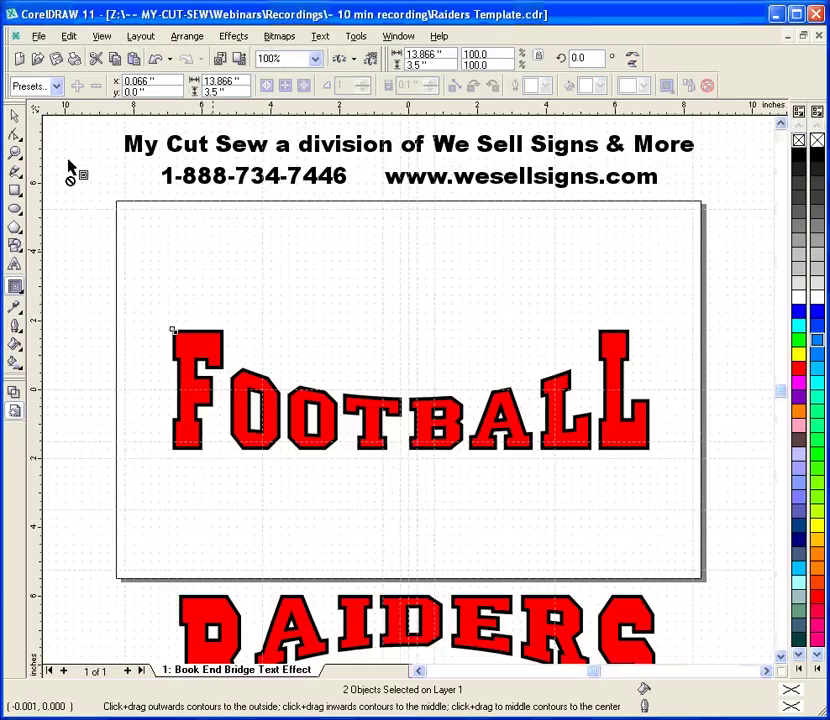
# Select both FOOTBALL layers together and move them down the page.
pyautogui.click(14, 116)
pyautogui.click(212, 310)
pyautogui.moveTo(220, 346); pyautogui.dragTo(315, 300)
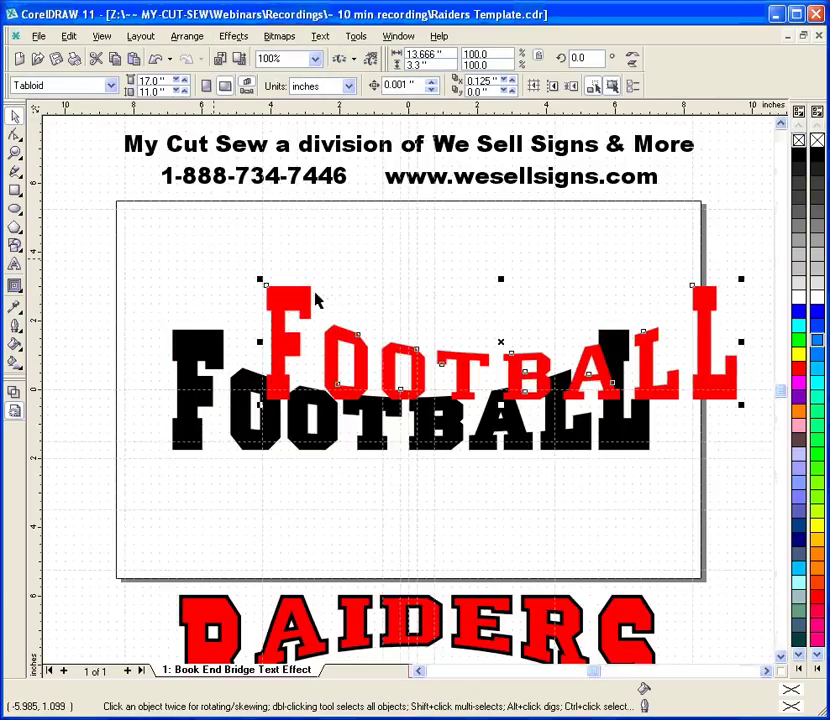
pyautogui.click(154, 60)
pyautogui.moveTo(157, 289); pyautogui.dragTo(662, 466)
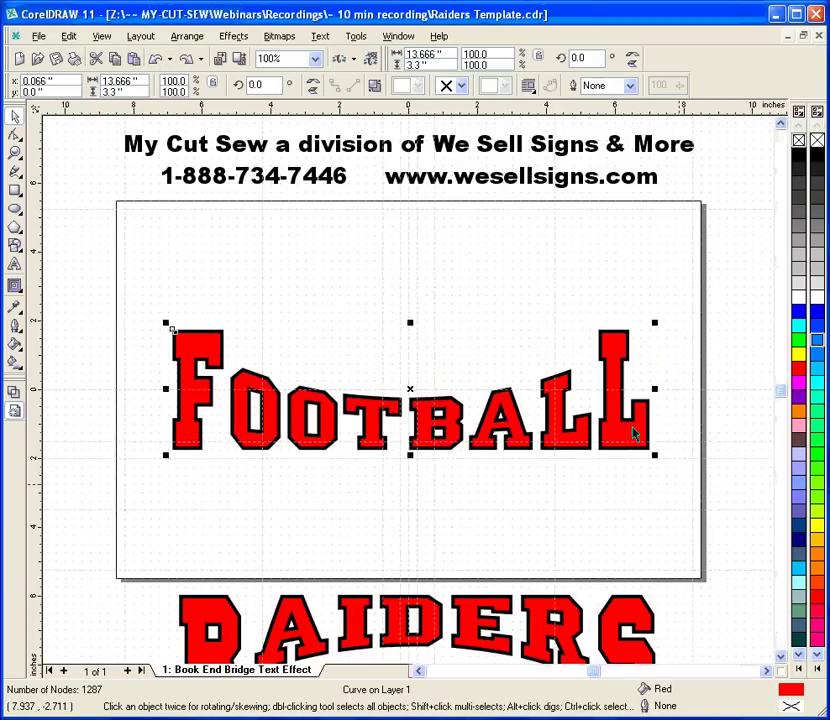
pyautogui.moveTo(612, 405); pyautogui.dragTo(622, 500)
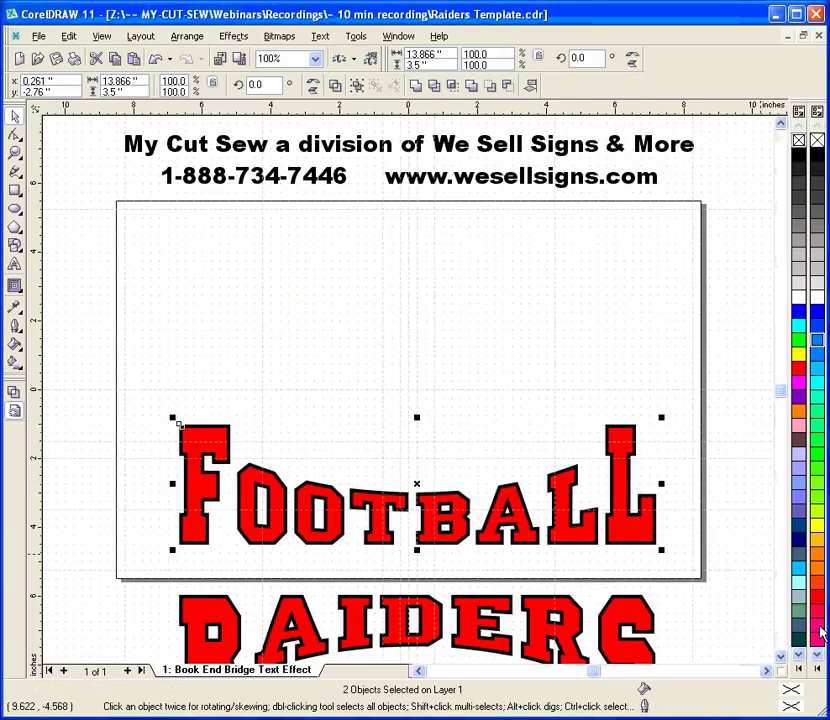
# Drag RAIDERS above FOOTBALL and position the pair together on the page.
pyautogui.scroll(-3, 193, 480)
pyautogui.moveTo(158, 461); pyautogui.dragTo(706, 636)
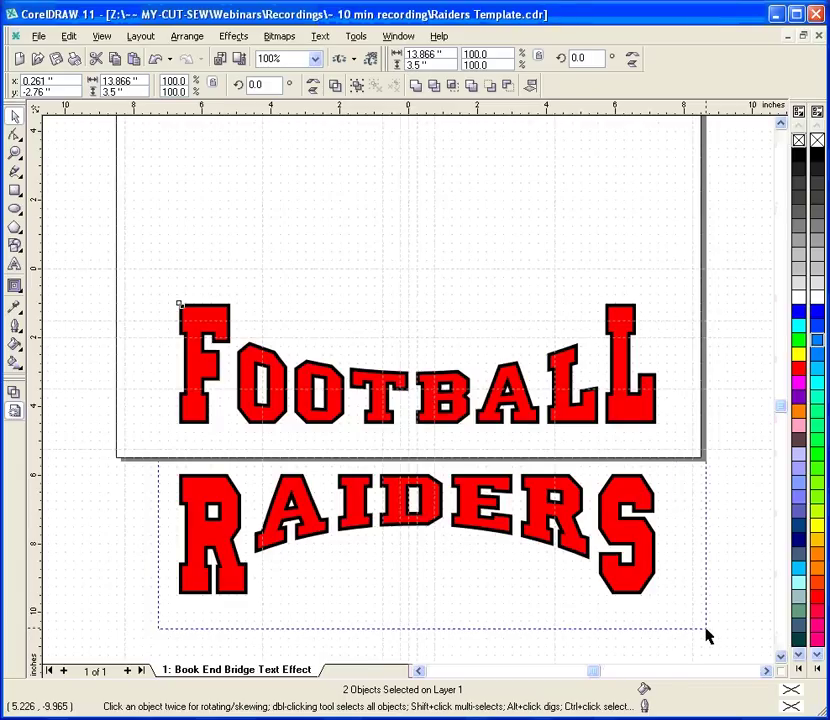
pyautogui.moveTo(706, 636); pyautogui.dragTo(706, 636)
pyautogui.moveTo(630, 590); pyautogui.dragTo(630, 265)
pyautogui.click(781, 124)
pyautogui.click(781, 124)
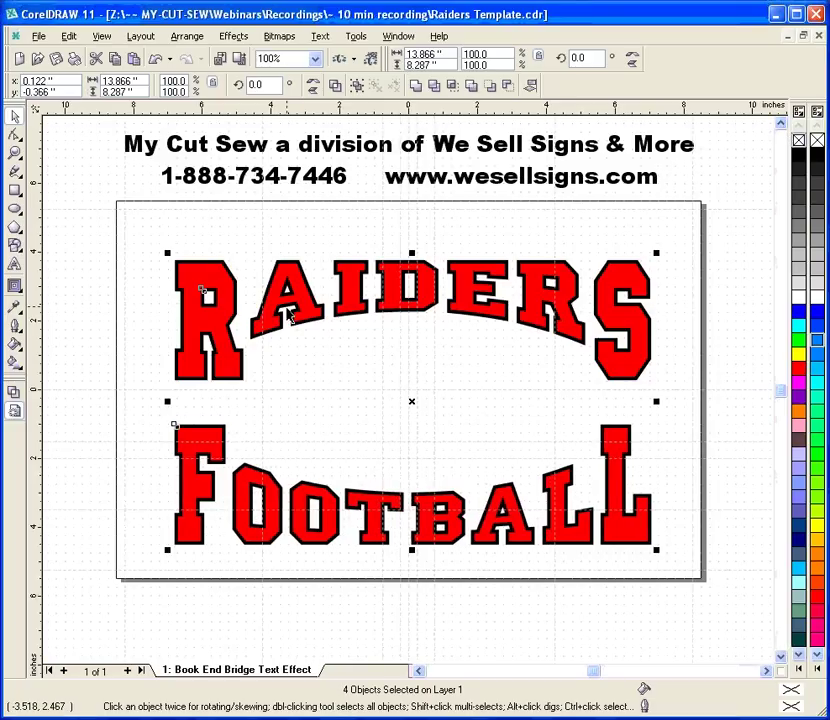
pyautogui.moveTo(292, 295); pyautogui.dragTo(288, 291)
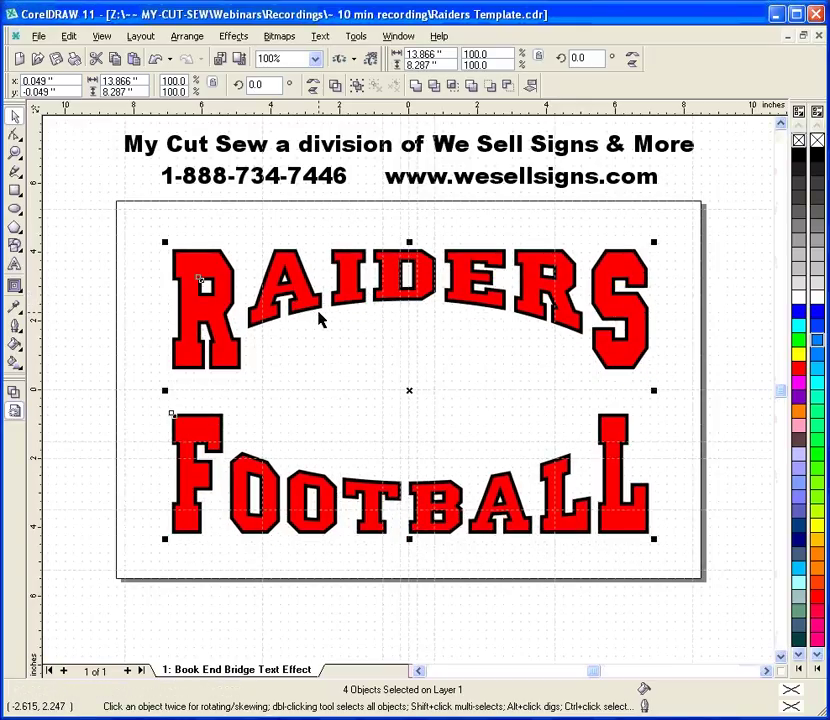
pyautogui.click(282, 235)
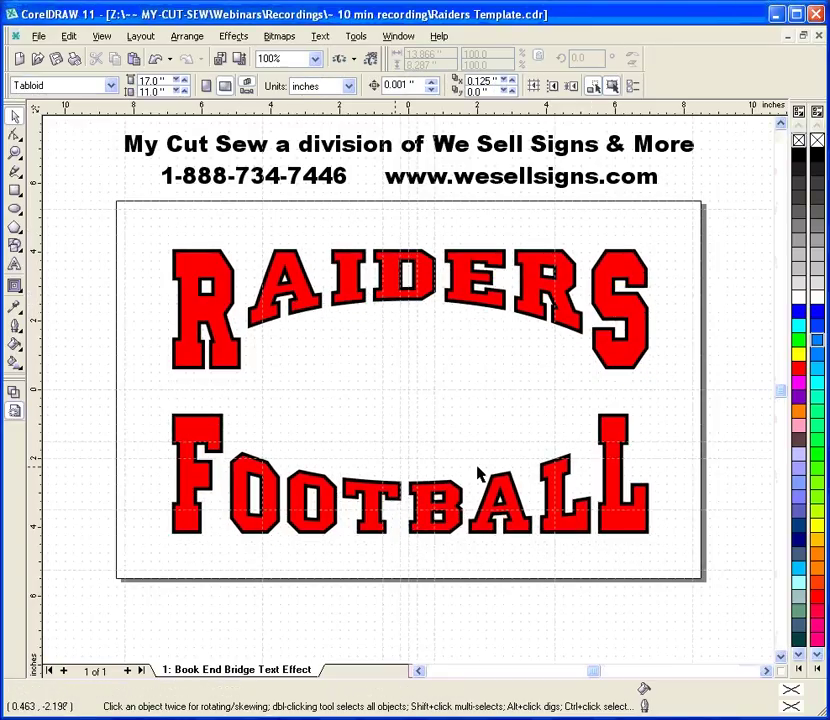